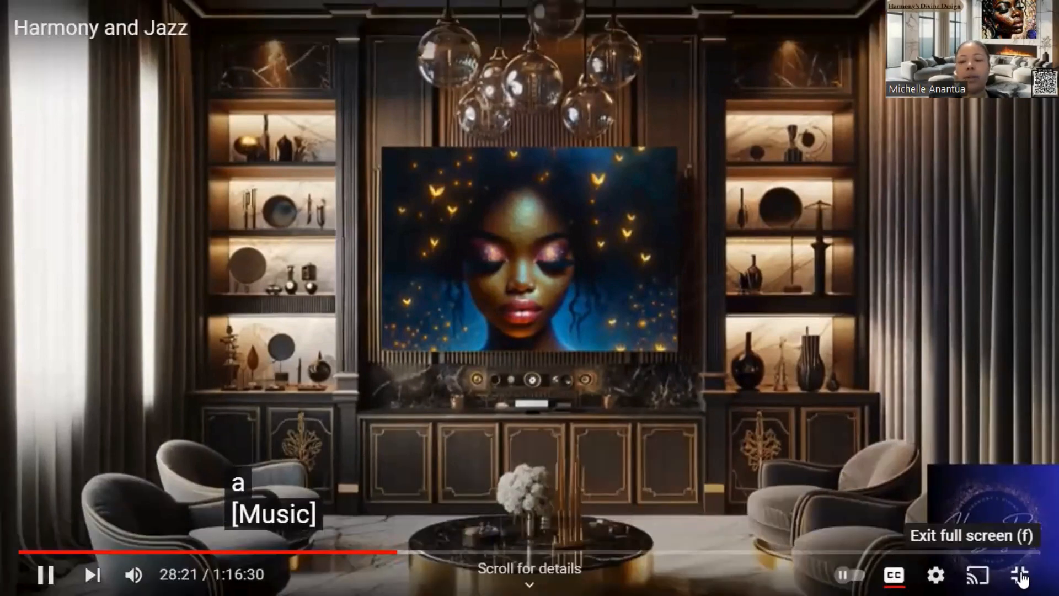
# Step: Create a new YouTube Livestream Video design by searching for youtube among the design types
pyautogui.click(1021, 575)
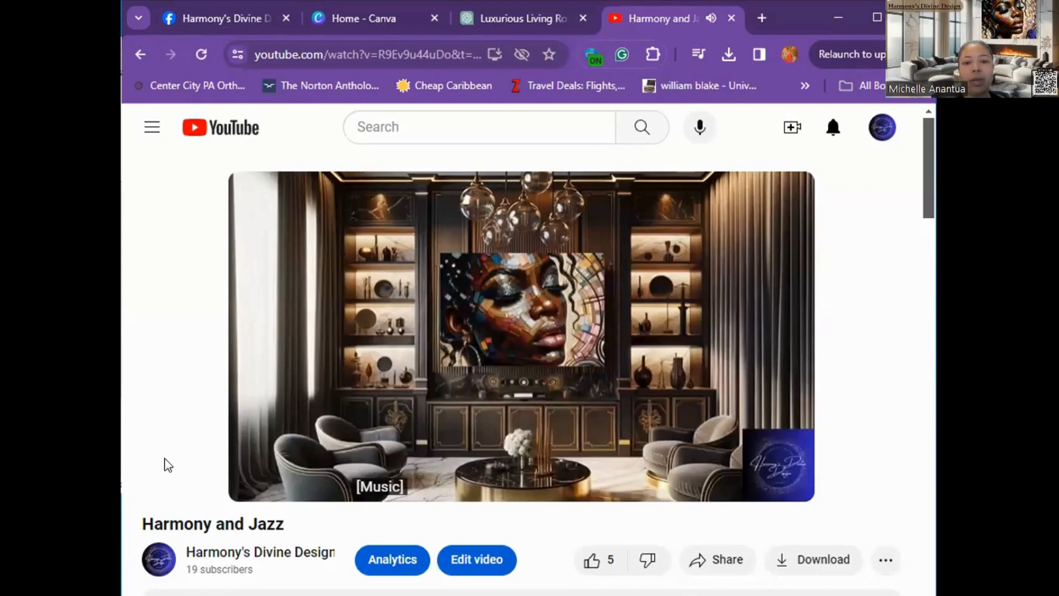
pyautogui.click(516, 12)
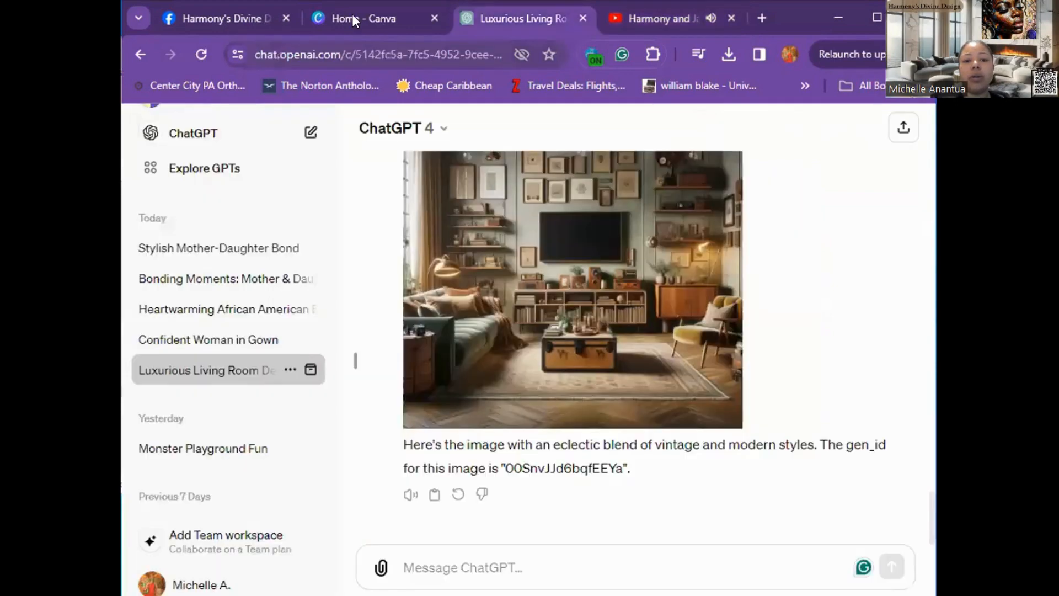
pyautogui.click(352, 14)
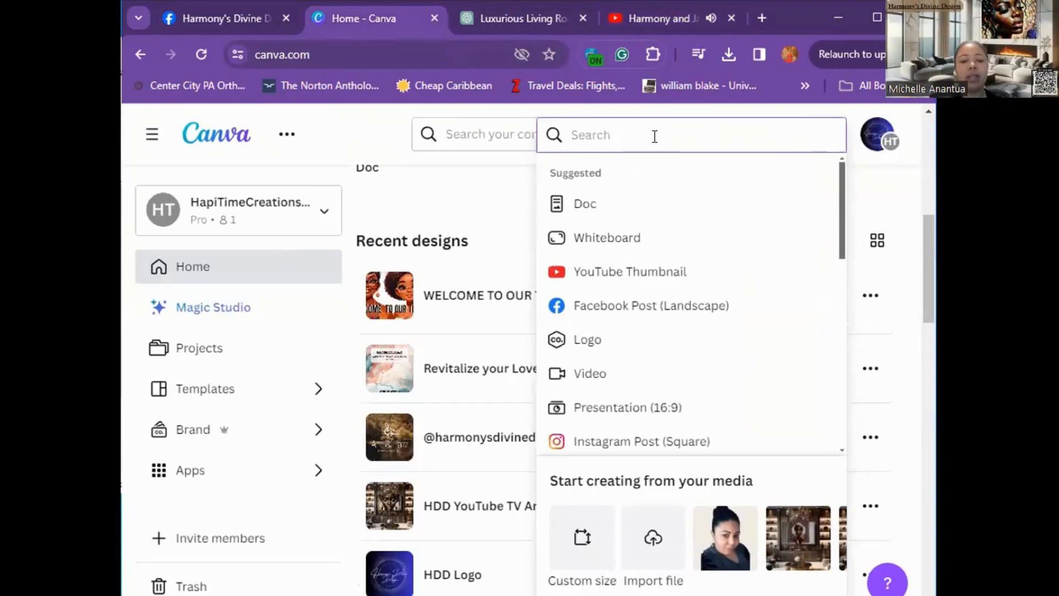
pyautogui.write('youtube')
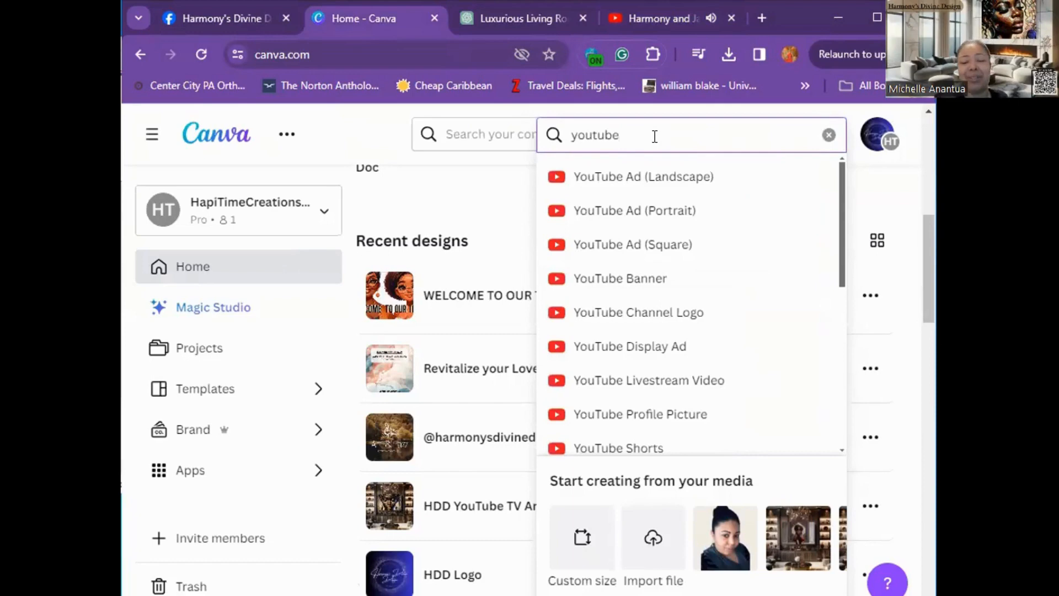
pyautogui.click(703, 388)
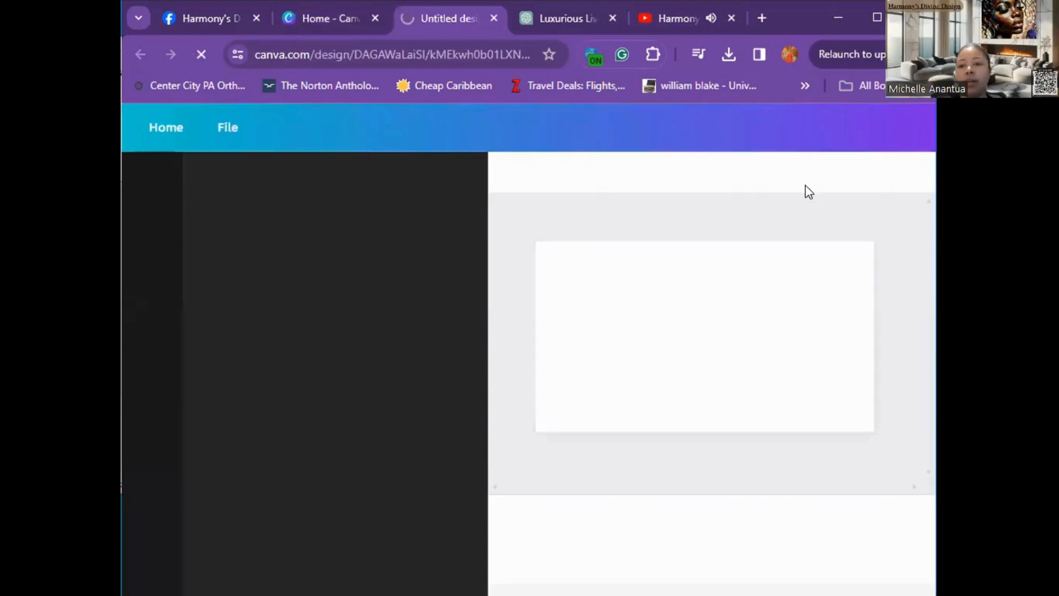
# Step: Mute the playing Harmony and Jazz video on YouTube and return to the new design
pyautogui.click(873, 15)
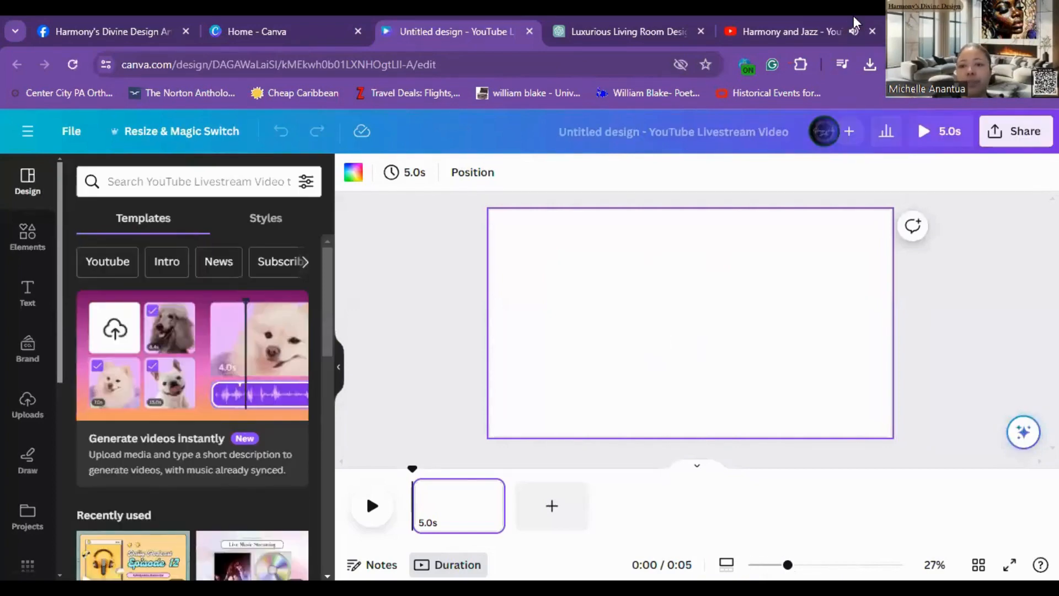
pyautogui.click(850, 32)
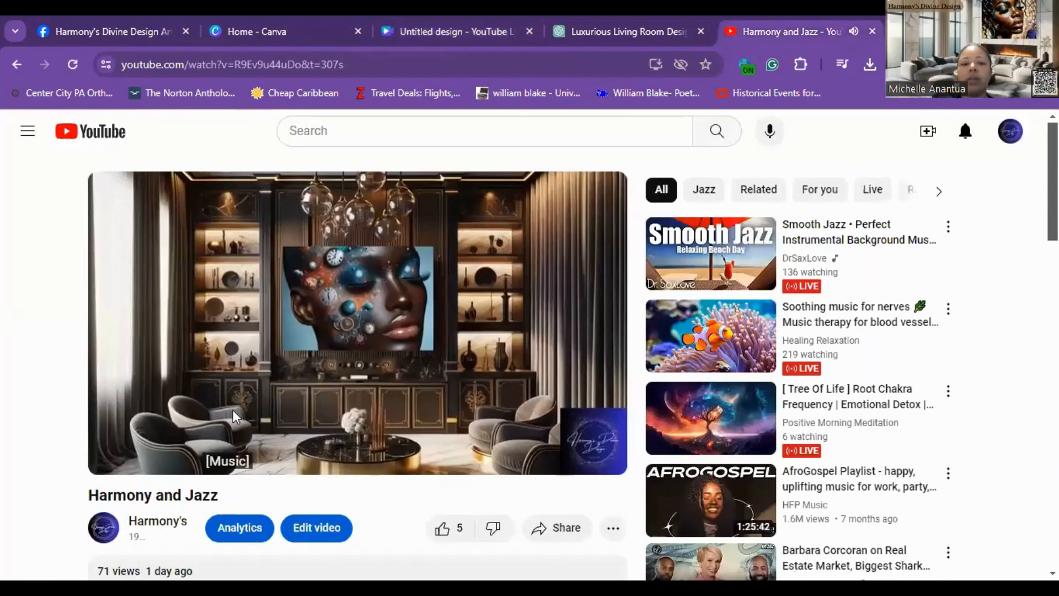
pyautogui.click(188, 456)
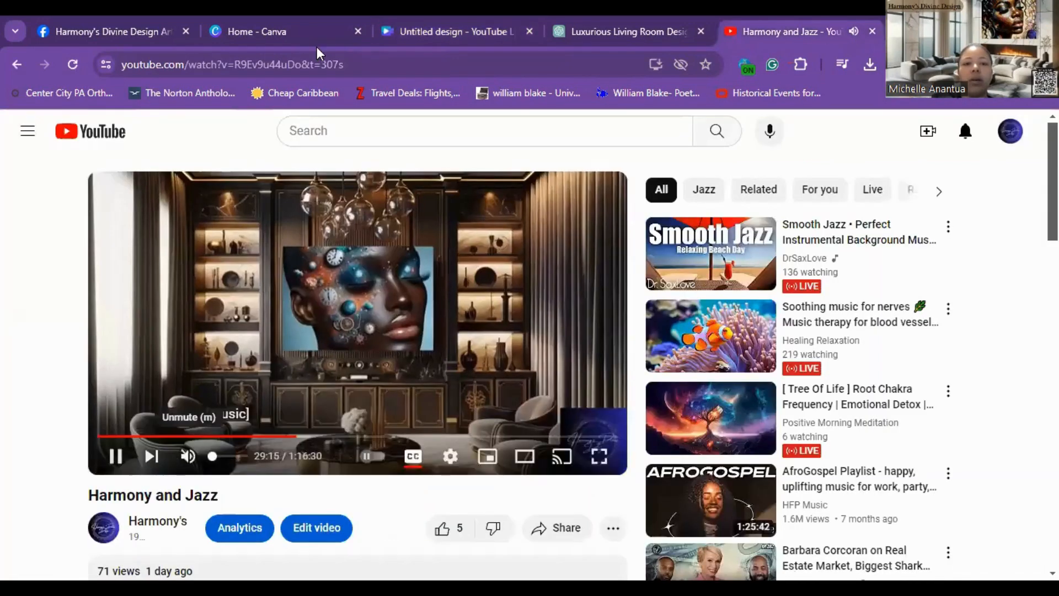
pyautogui.click(402, 37)
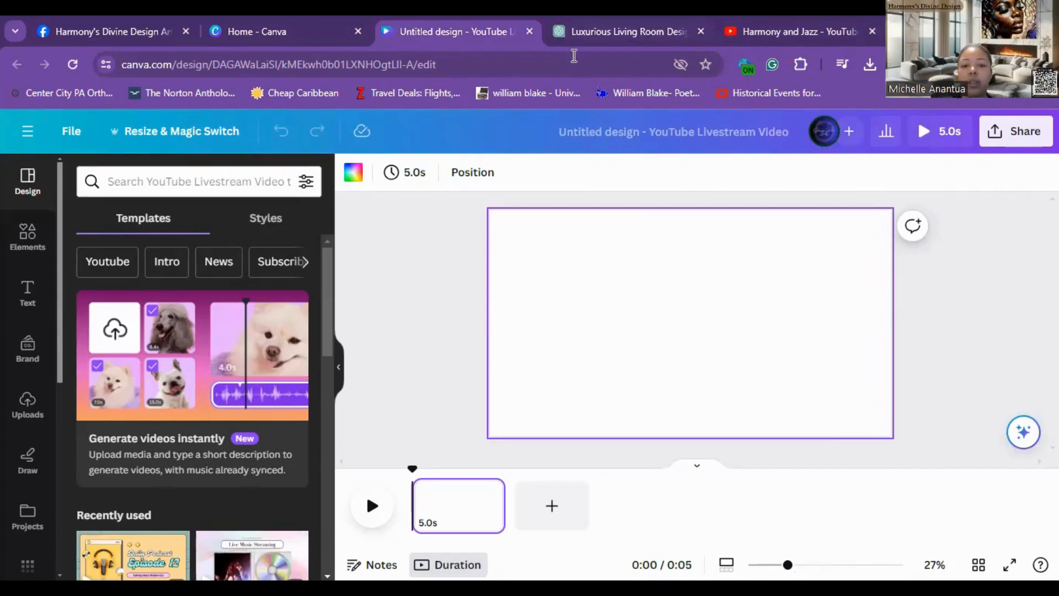
# Step: Copy the generated eclectic living room image from the ChatGPT conversation
pyautogui.click(574, 32)
pyautogui.rightClick(470, 321)
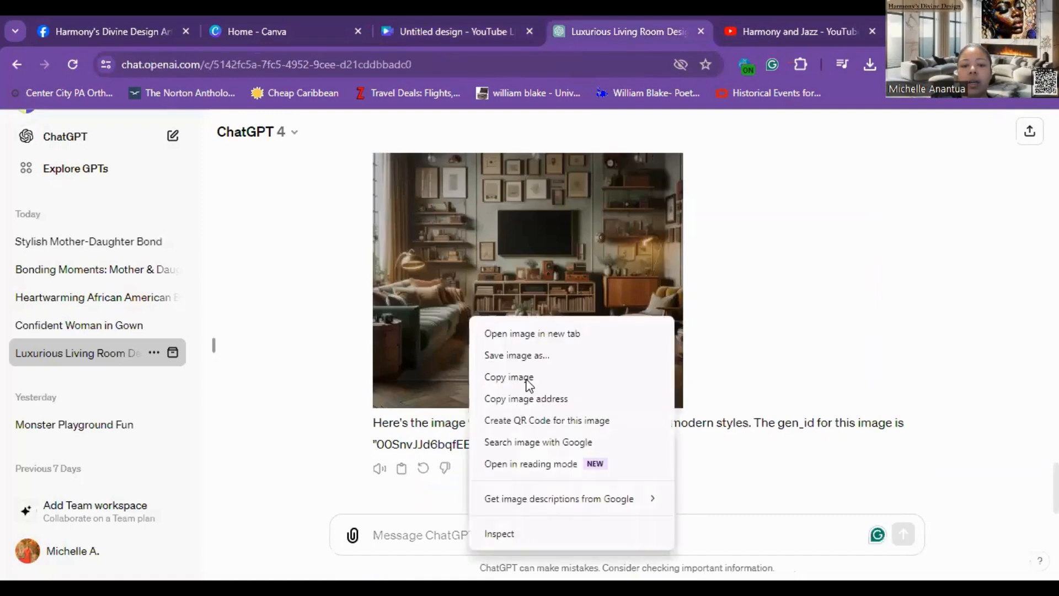
pyautogui.click(213, 180)
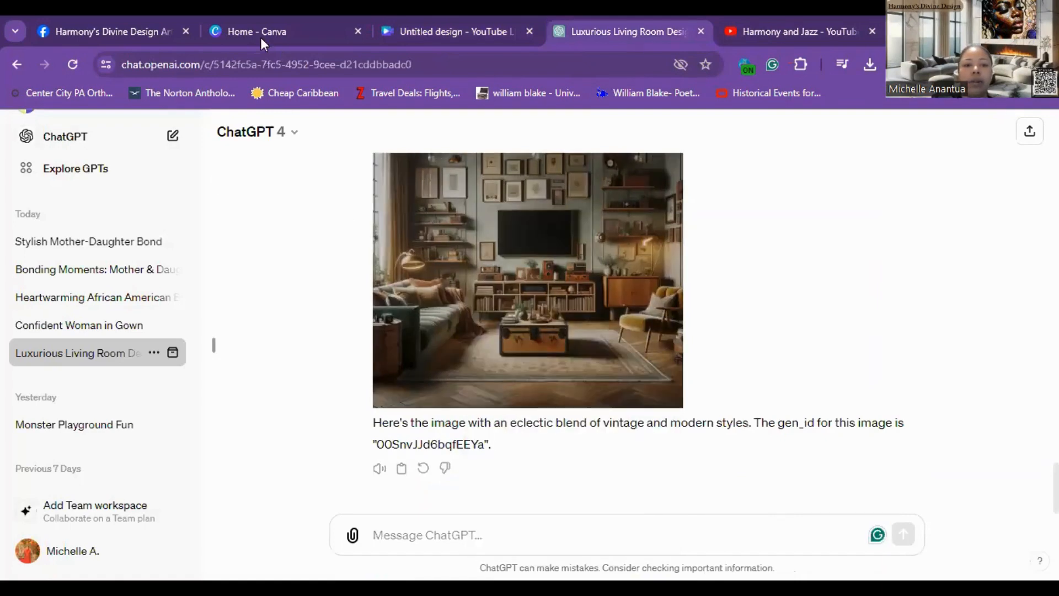
# Step: Paste the copied living room image into the design and set it as the page background
pyautogui.click(261, 37)
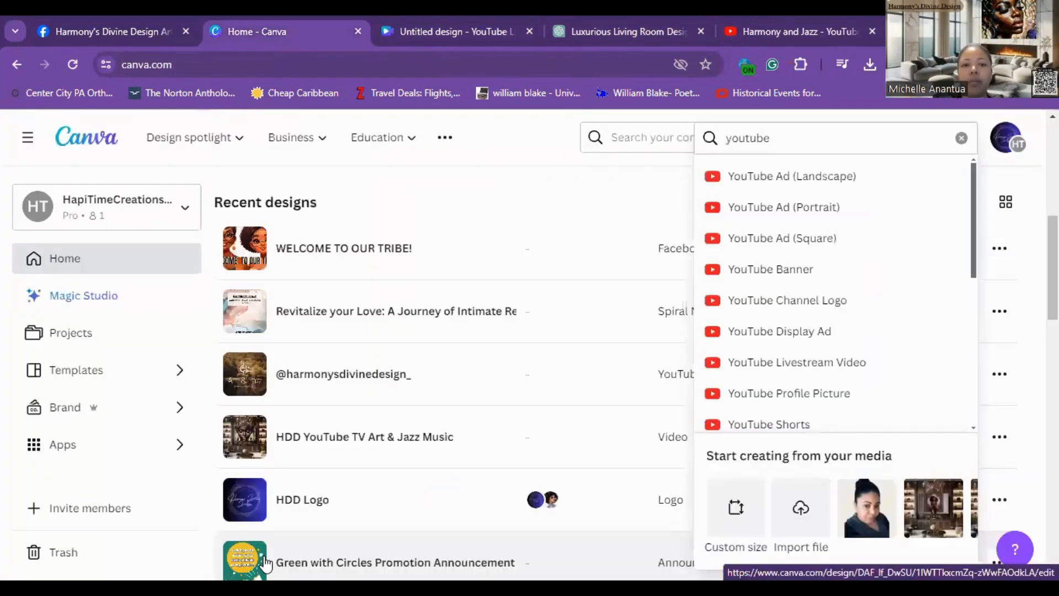
pyautogui.hotkey('ctrl', 'Tab')
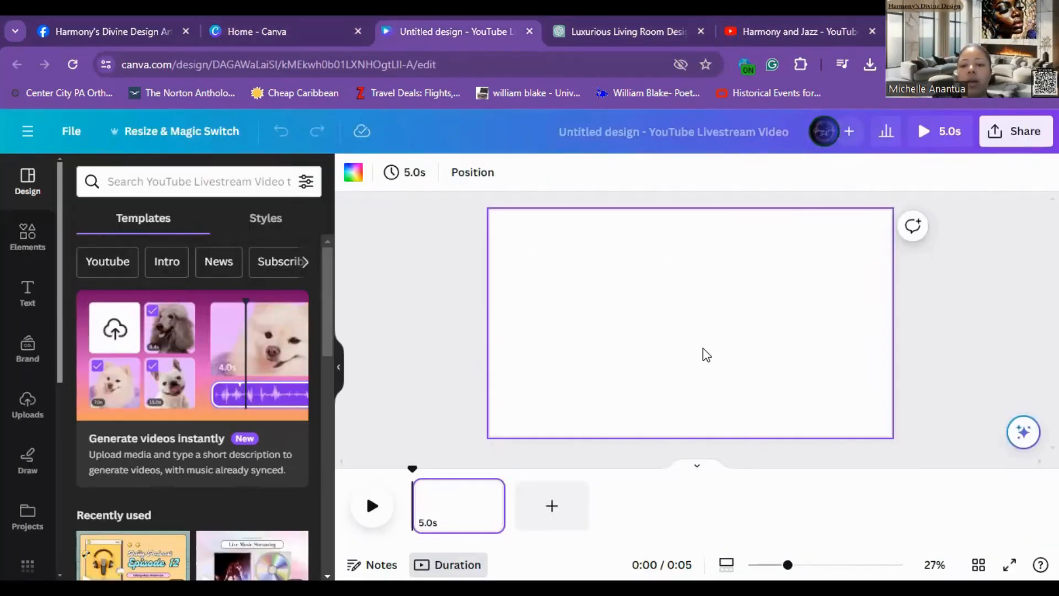
pyautogui.rightClick(763, 425)
pyautogui.click(778, 409)
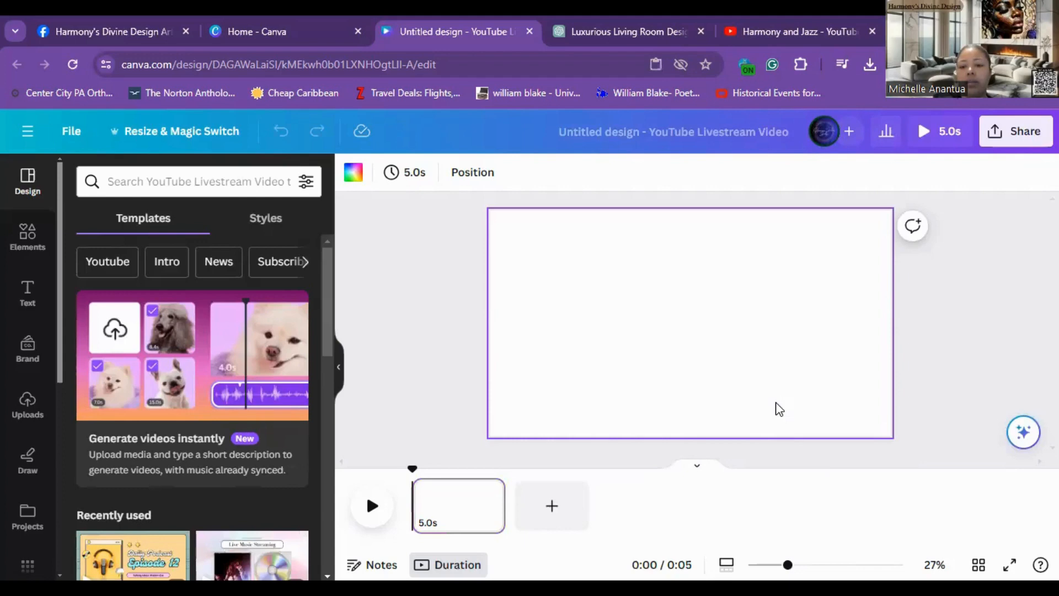
pyautogui.rightClick(731, 375)
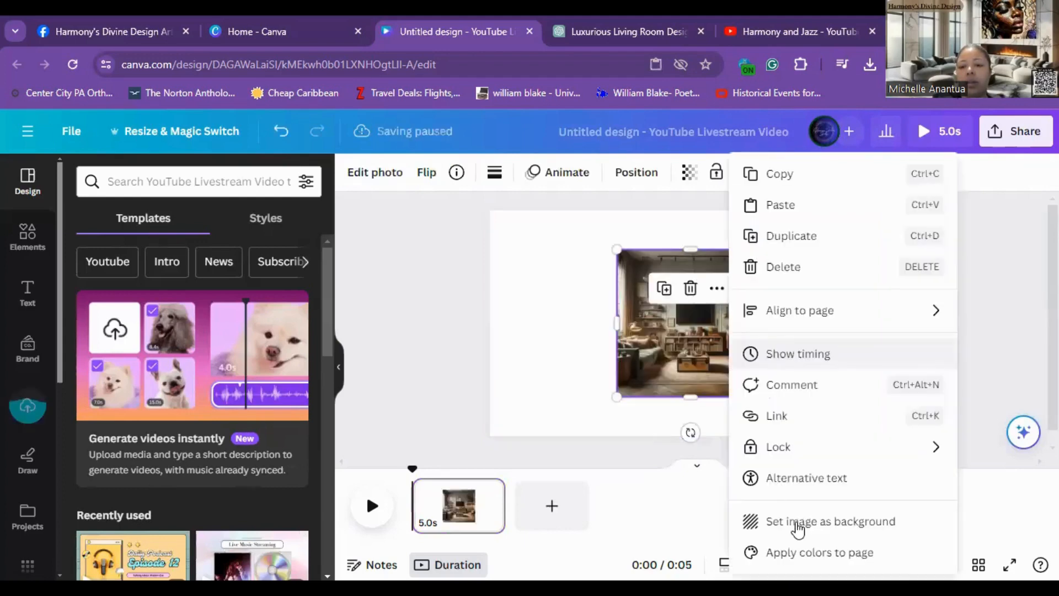
pyautogui.click(798, 524)
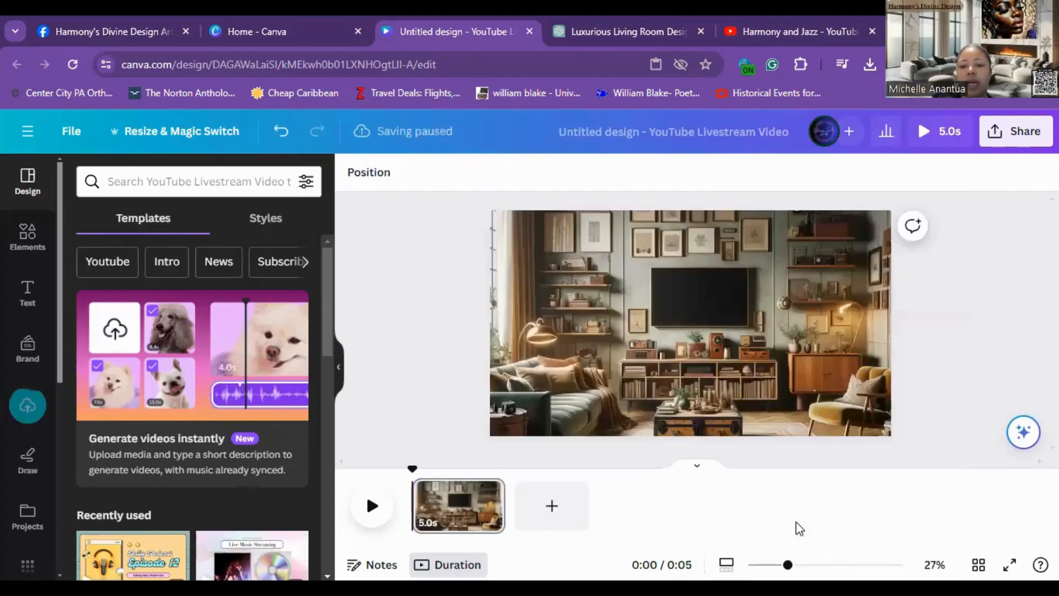
# Step: Add a landscape frame element and resize it to sit at the top centre of the background
pyautogui.click(29, 238)
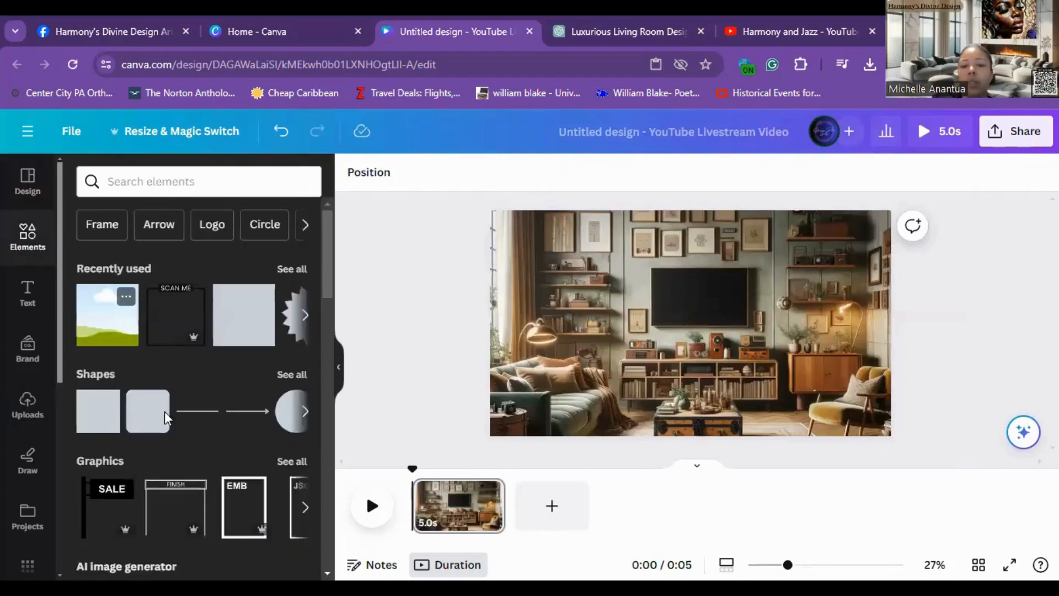
pyautogui.click(107, 315)
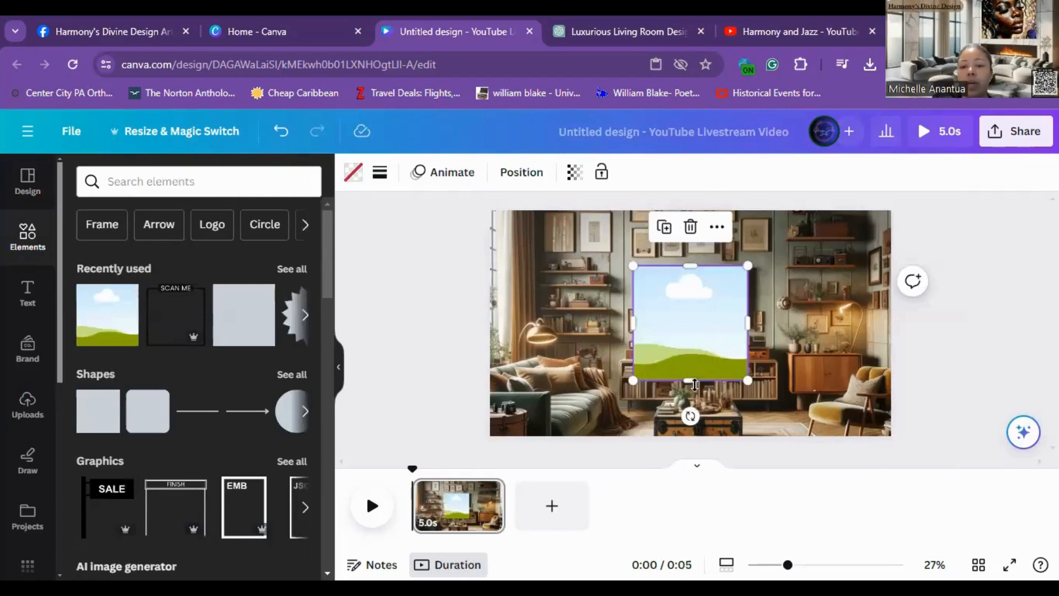
pyautogui.moveTo(699, 326); pyautogui.dragTo(711, 270)
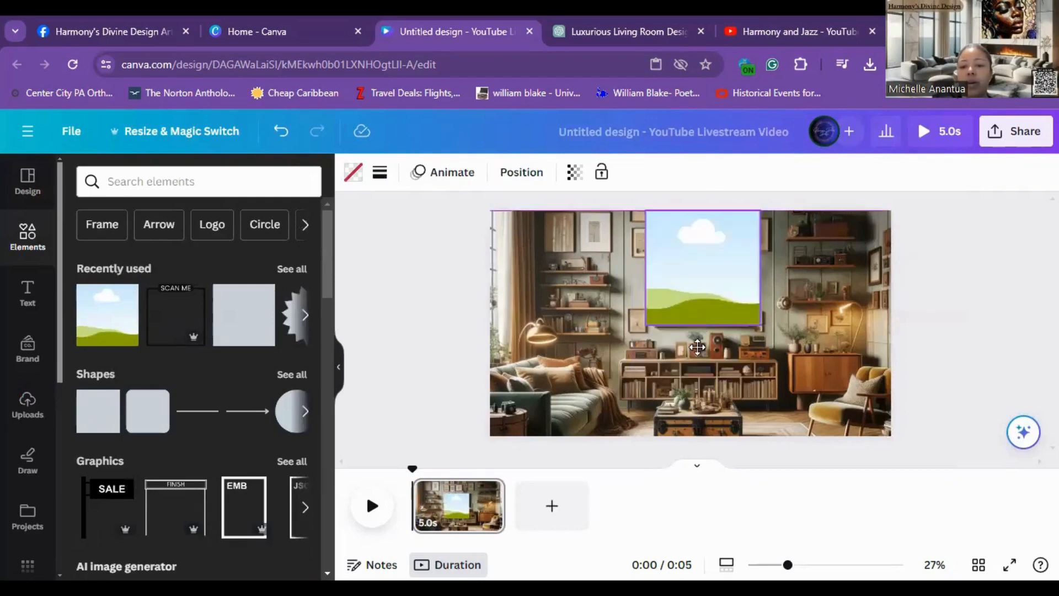
pyautogui.moveTo(698, 347); pyautogui.dragTo(698, 349)
pyautogui.moveTo(700, 239); pyautogui.dragTo(699, 264)
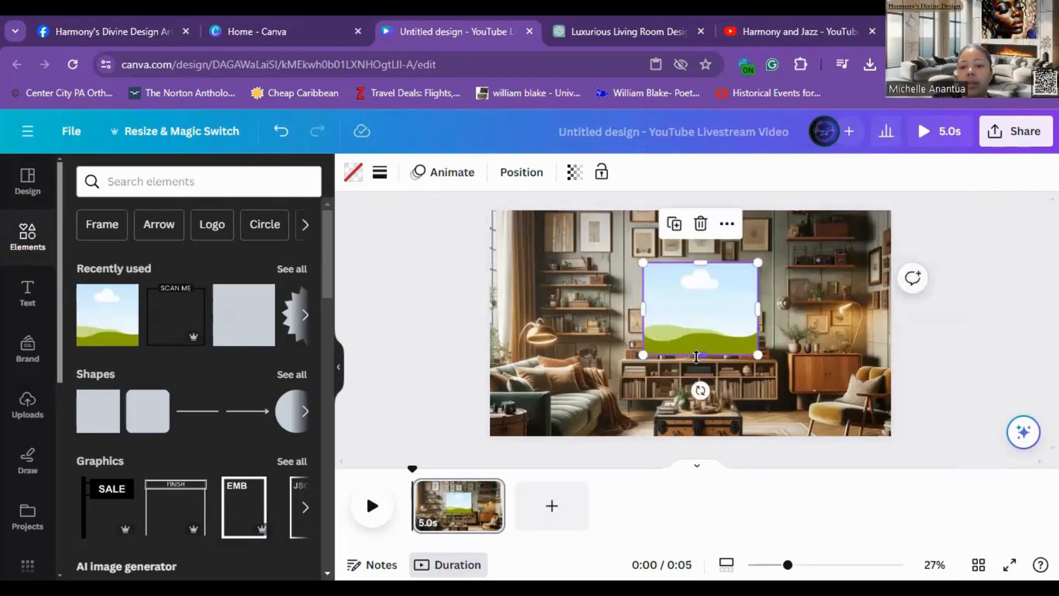
pyautogui.moveTo(696, 357); pyautogui.dragTo(696, 333)
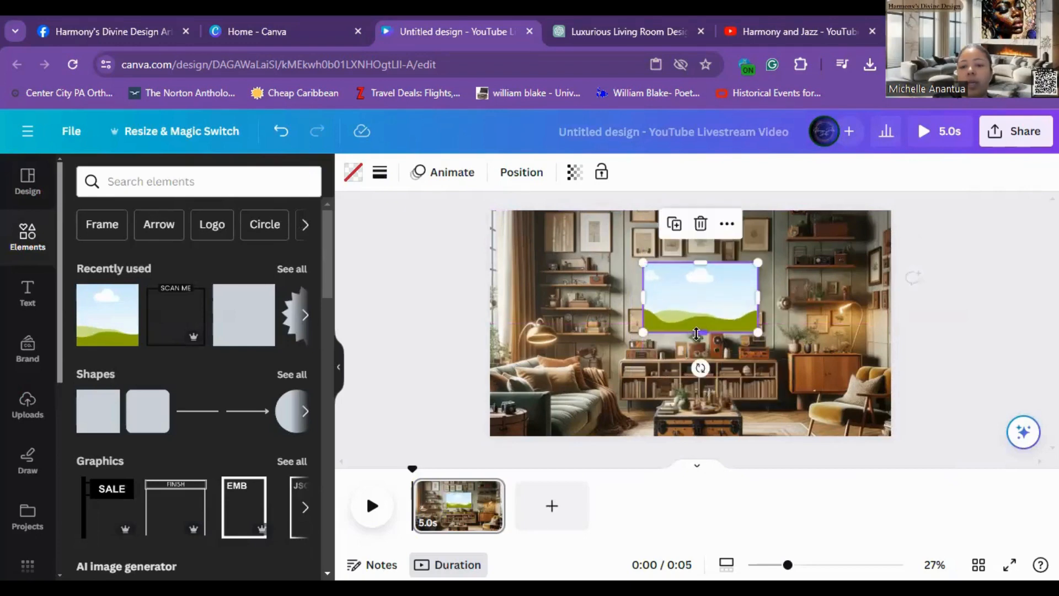
pyautogui.moveTo(644, 297); pyautogui.dragTo(628, 294)
pyautogui.moveTo(758, 291); pyautogui.dragTo(774, 290)
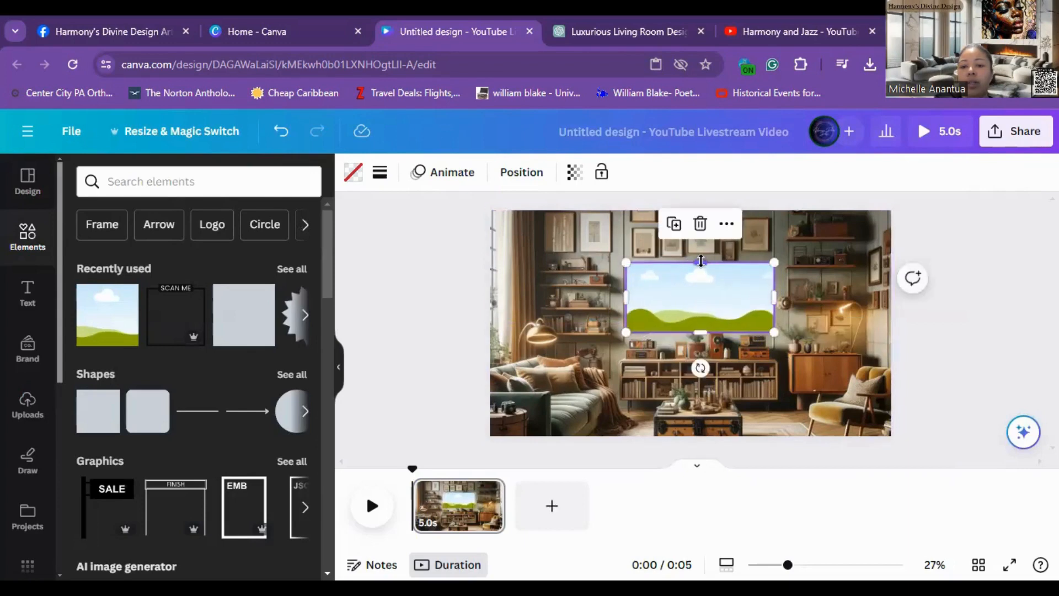
pyautogui.moveTo(699, 262); pyautogui.dragTo(693, 207)
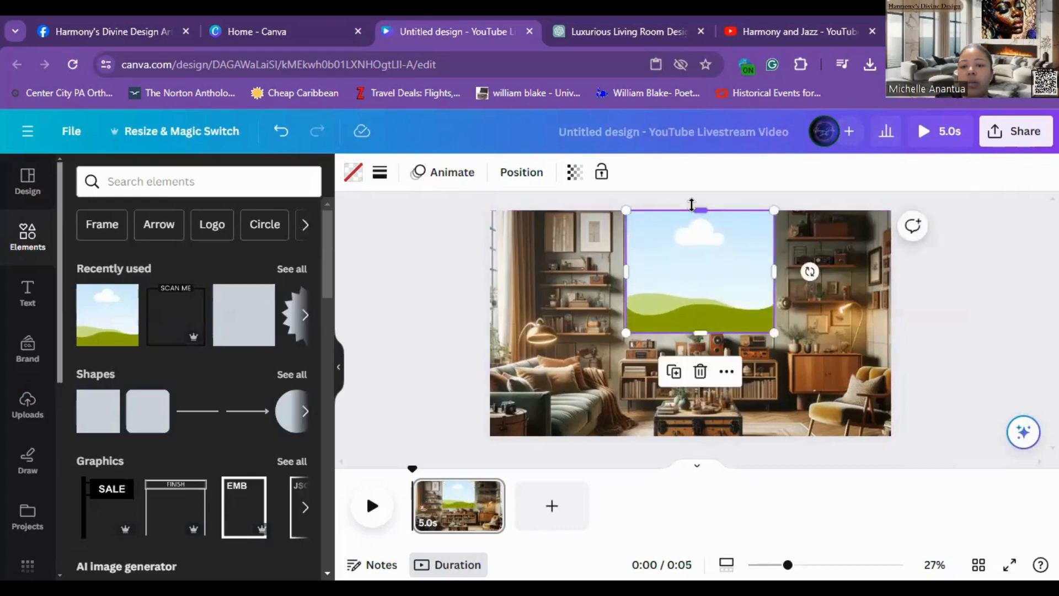
pyautogui.moveTo(705, 328); pyautogui.dragTo(706, 330)
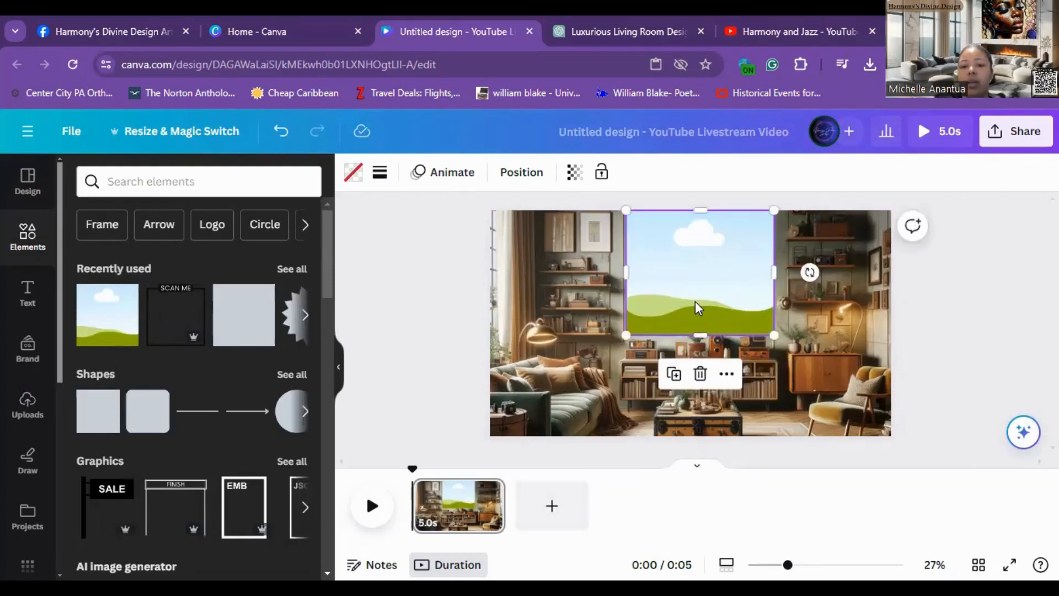
# Step: Give the frame a solid border and increase its border weight
pyautogui.click(441, 330)
pyautogui.click(716, 303)
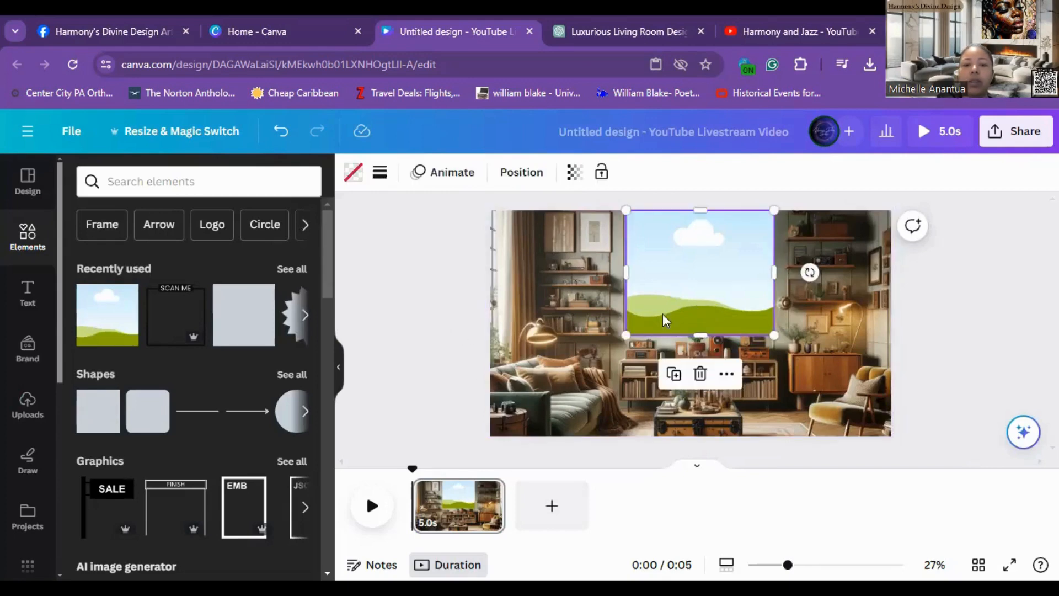
pyautogui.click(384, 174)
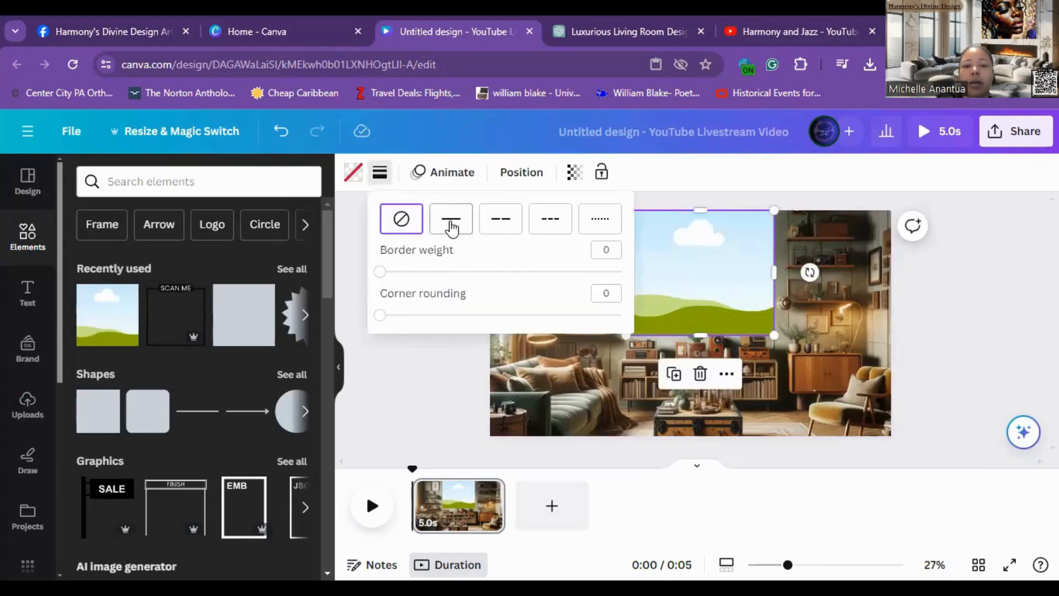
pyautogui.click(450, 220)
pyautogui.moveTo(388, 272); pyautogui.dragTo(432, 288)
pyautogui.click(413, 393)
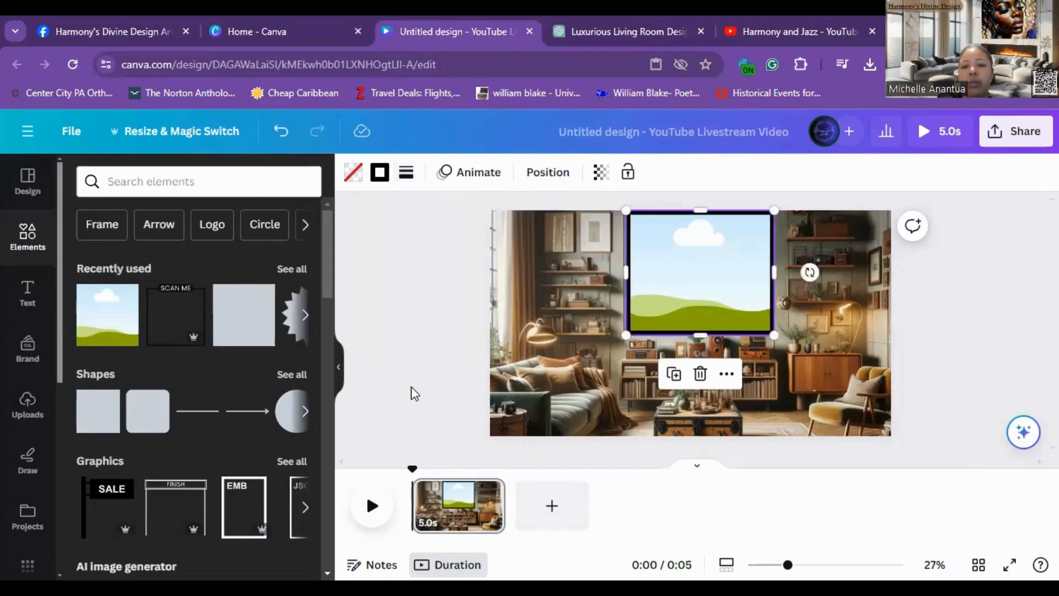
pyautogui.click(398, 431)
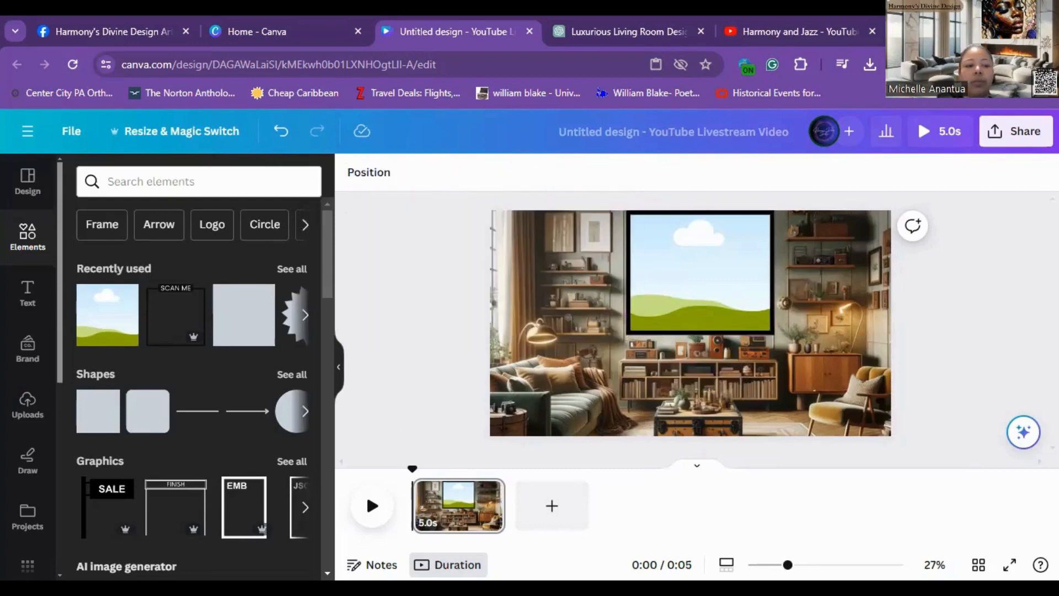
# Step: Drop the uploaded image of the two cartoon women into the frame
pyautogui.click(19, 418)
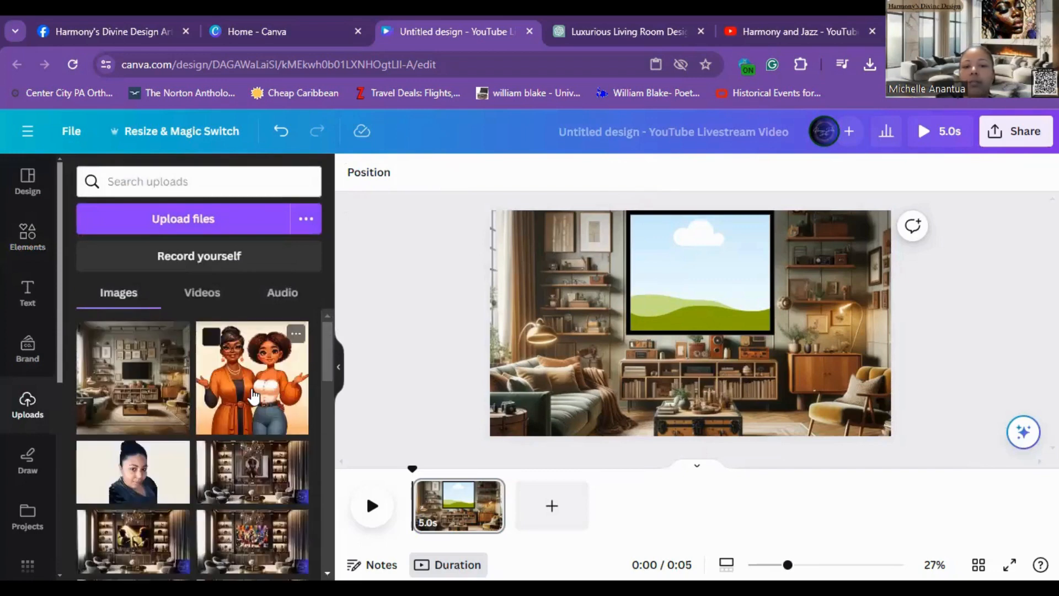
pyautogui.click(254, 396)
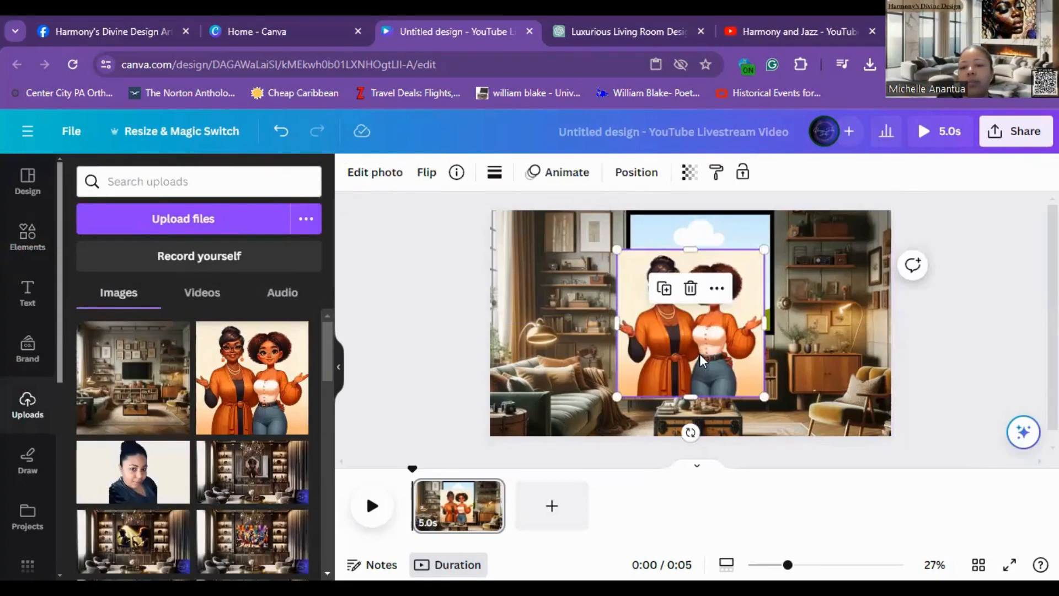
pyautogui.moveTo(727, 309); pyautogui.dragTo(736, 291)
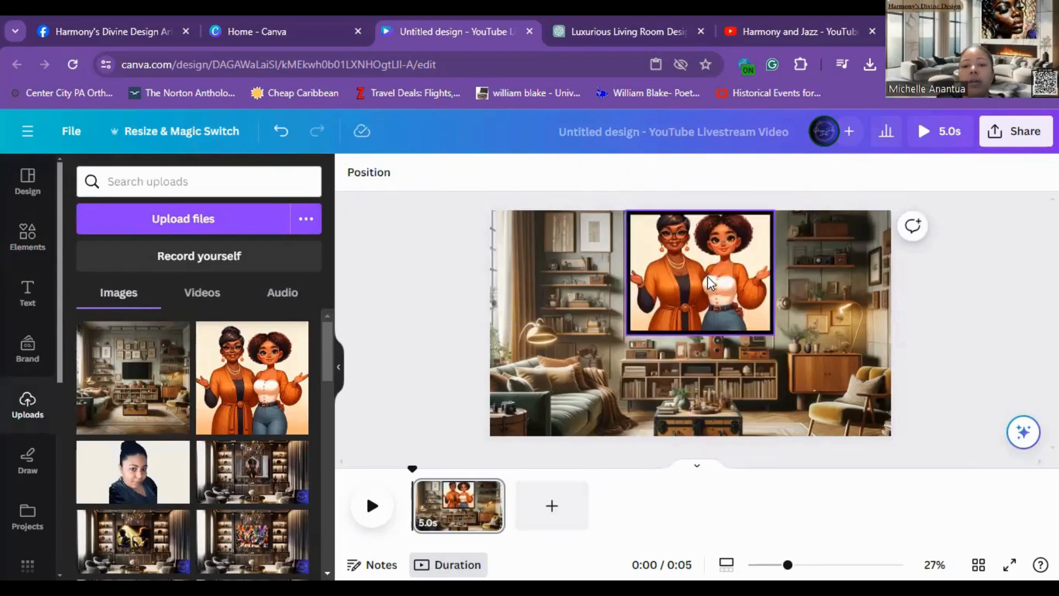
# Step: Reposition the women's image inside the frame so their faces are fully visible
pyautogui.click(711, 283)
pyautogui.doubleClick(707, 278)
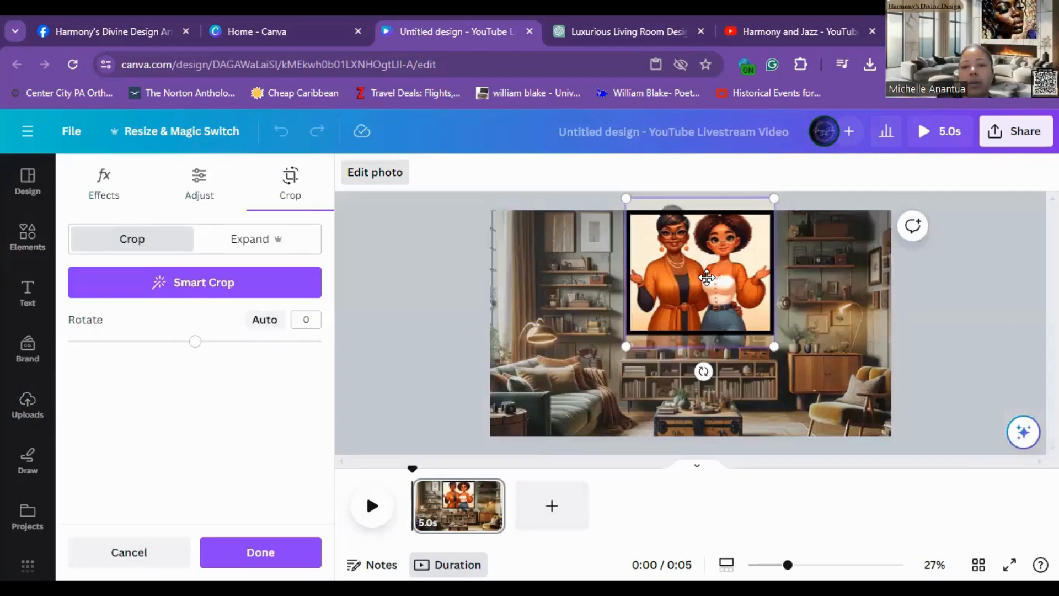
pyautogui.moveTo(707, 278); pyautogui.dragTo(705, 304)
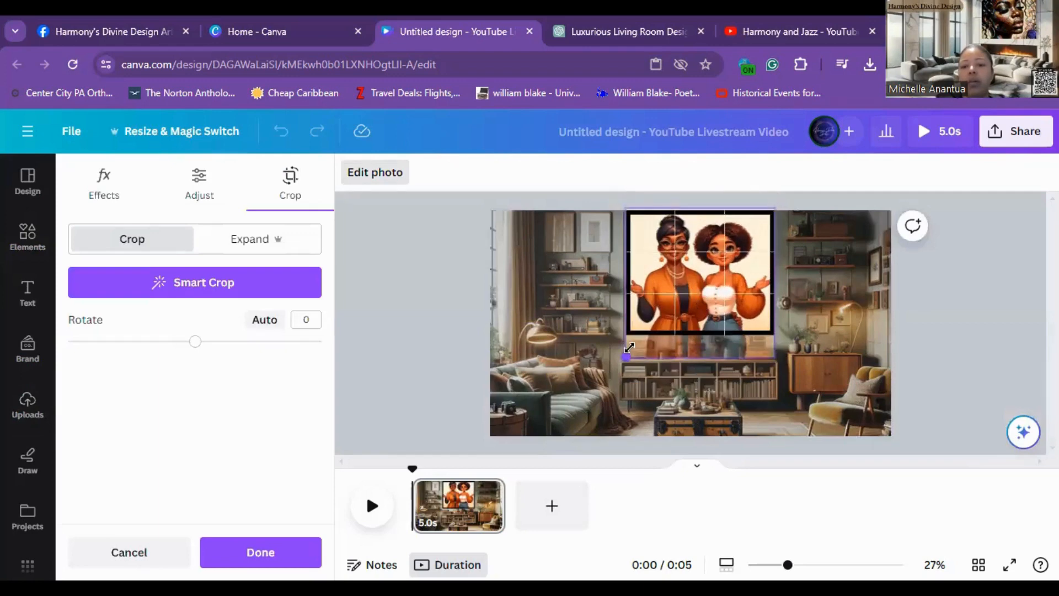
pyautogui.click(387, 417)
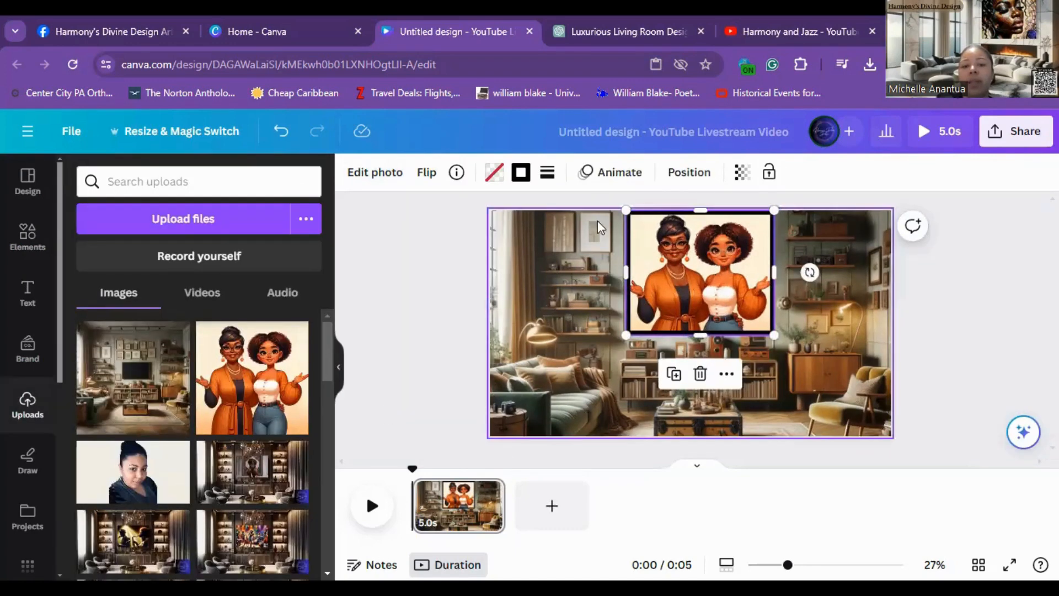
# Step: Set the page's duration to 30 seconds
pyautogui.click(451, 519)
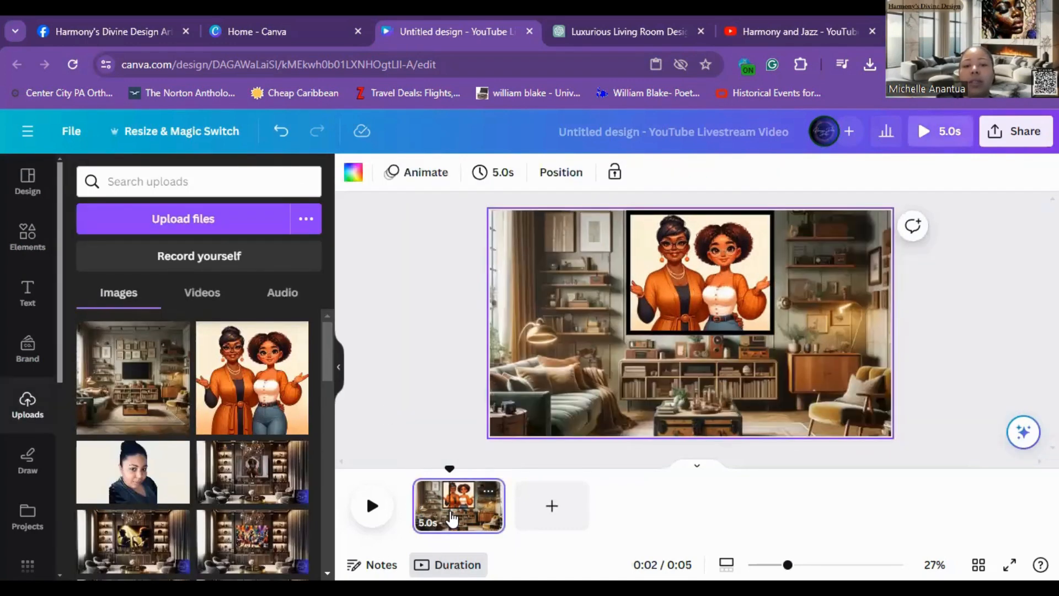
pyautogui.click(505, 173)
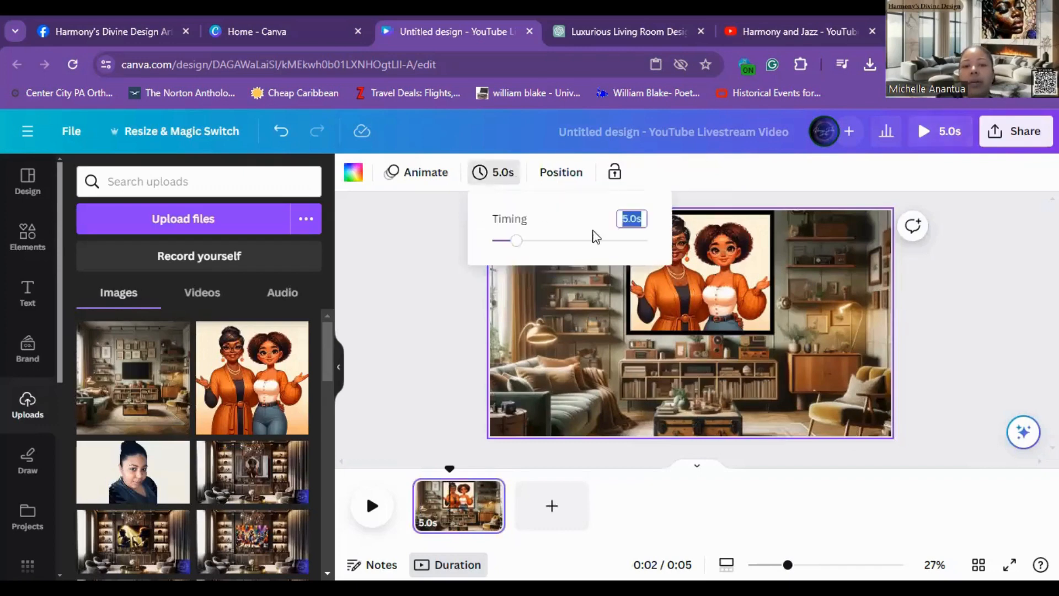
pyautogui.write('30')
pyautogui.press('Return')
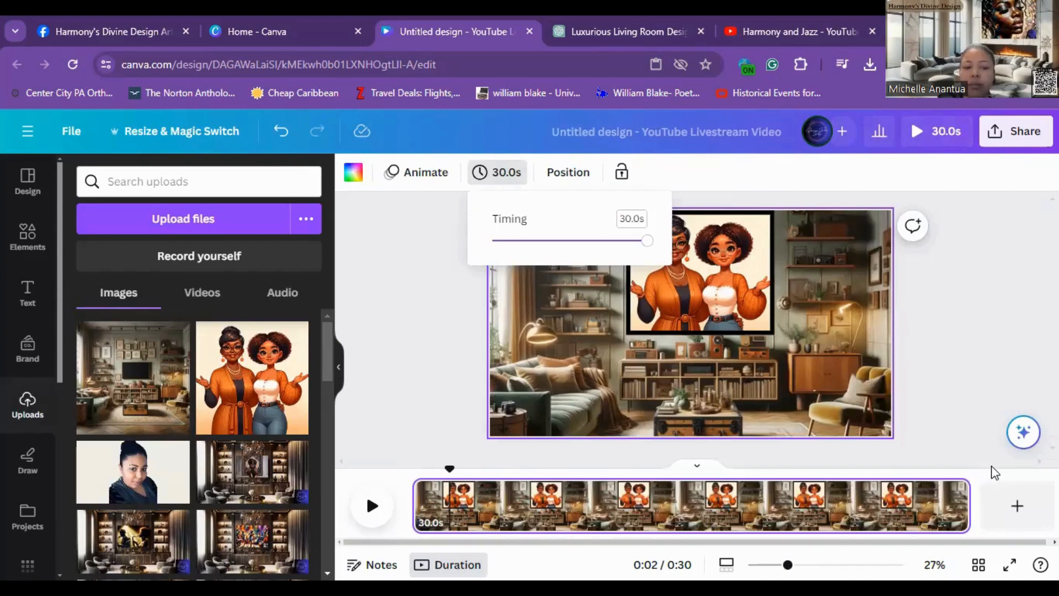
# Step: Search the elements' audio library for lofi jazz tracks
pyautogui.click(965, 391)
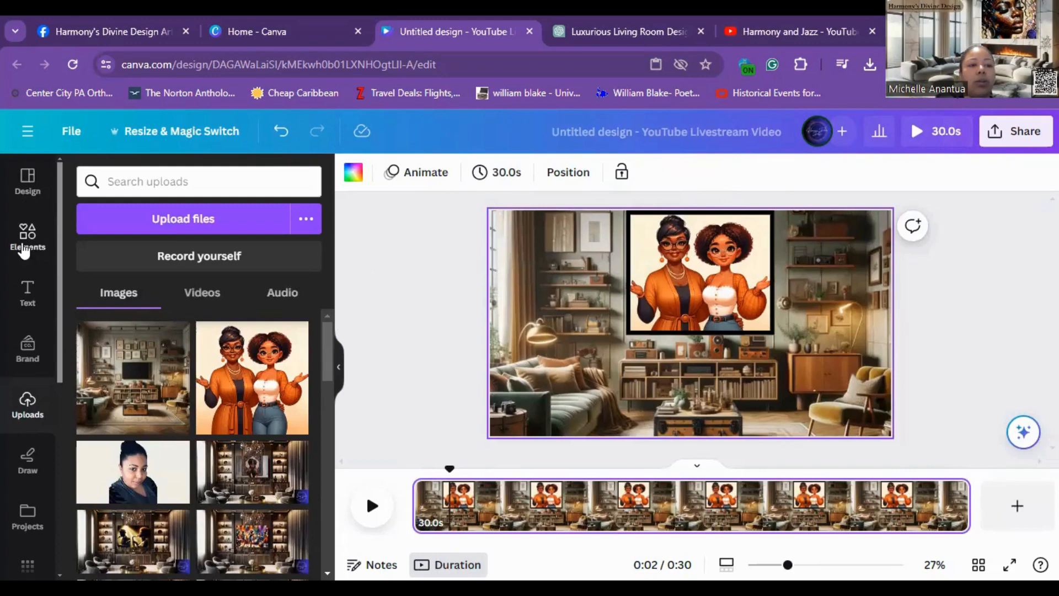
pyautogui.click(24, 248)
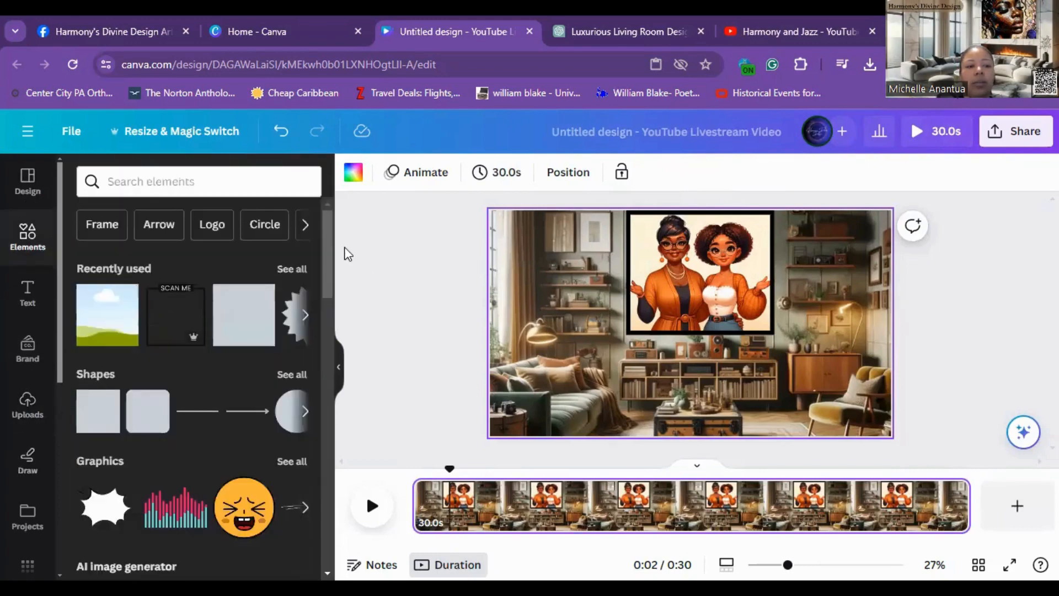
pyautogui.moveTo(331, 246); pyautogui.dragTo(329, 457)
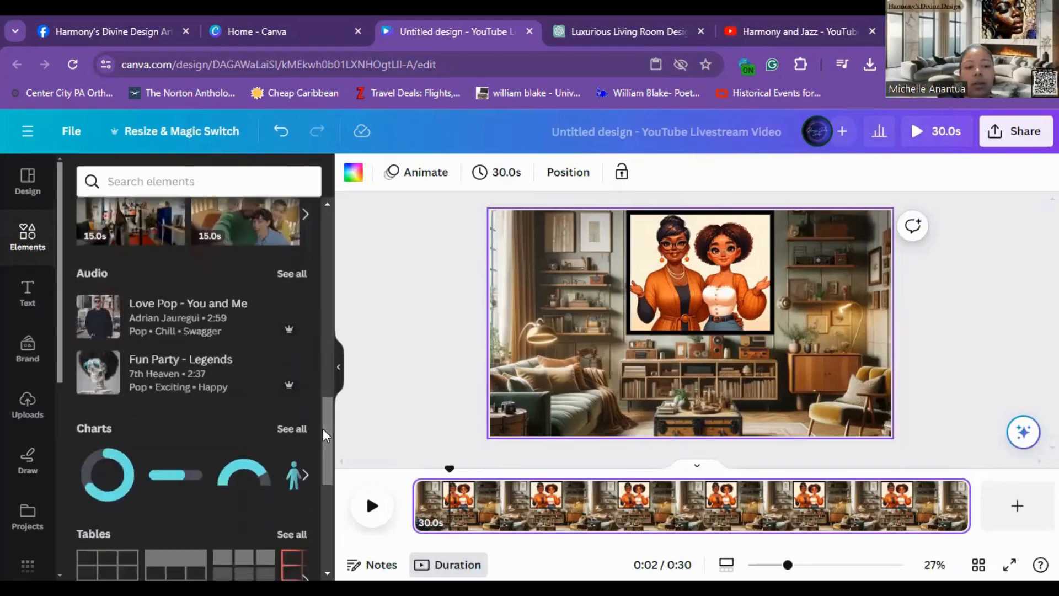
pyautogui.click(298, 274)
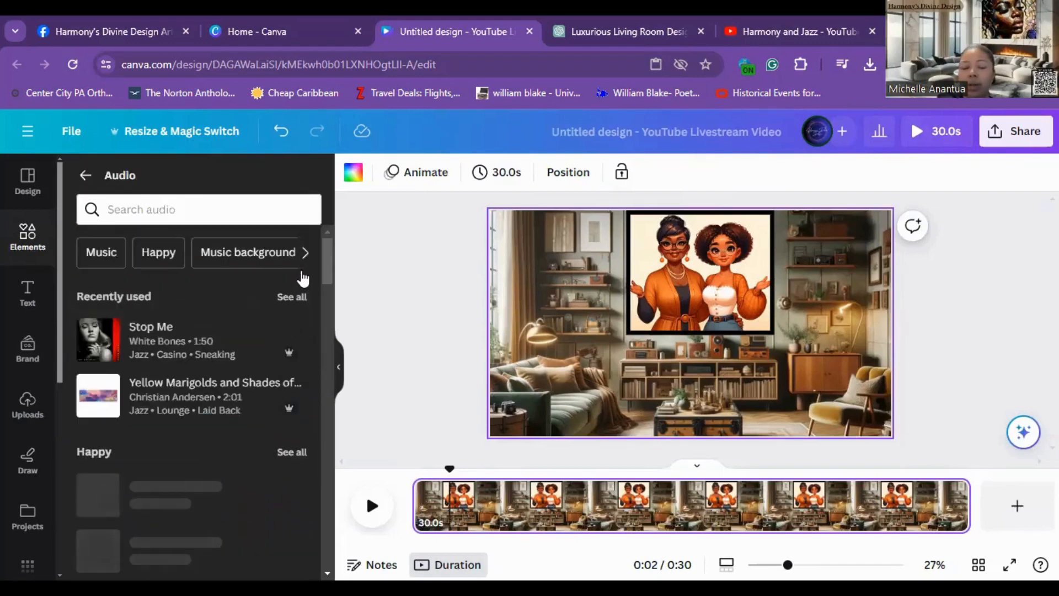
pyautogui.click(269, 210)
pyautogui.write('lo ')
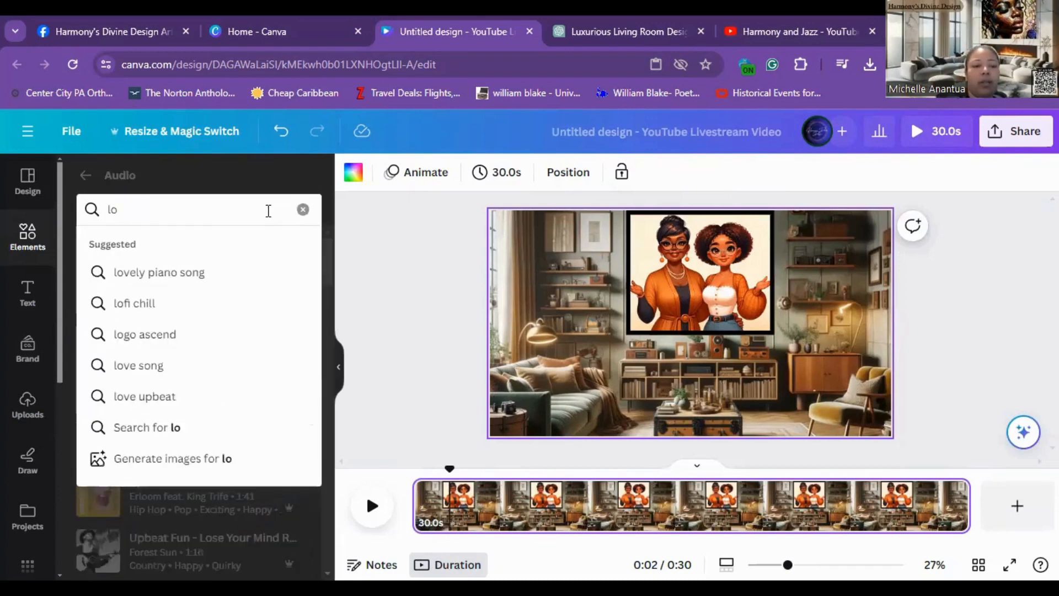
pyautogui.write('fi')
pyautogui.press('Return')
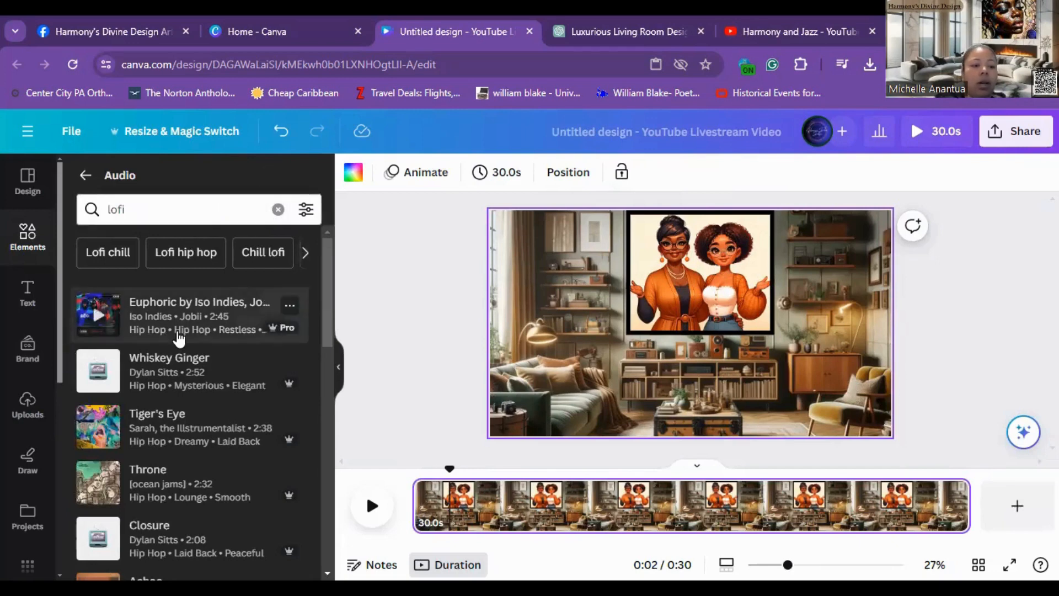
pyautogui.click(197, 211)
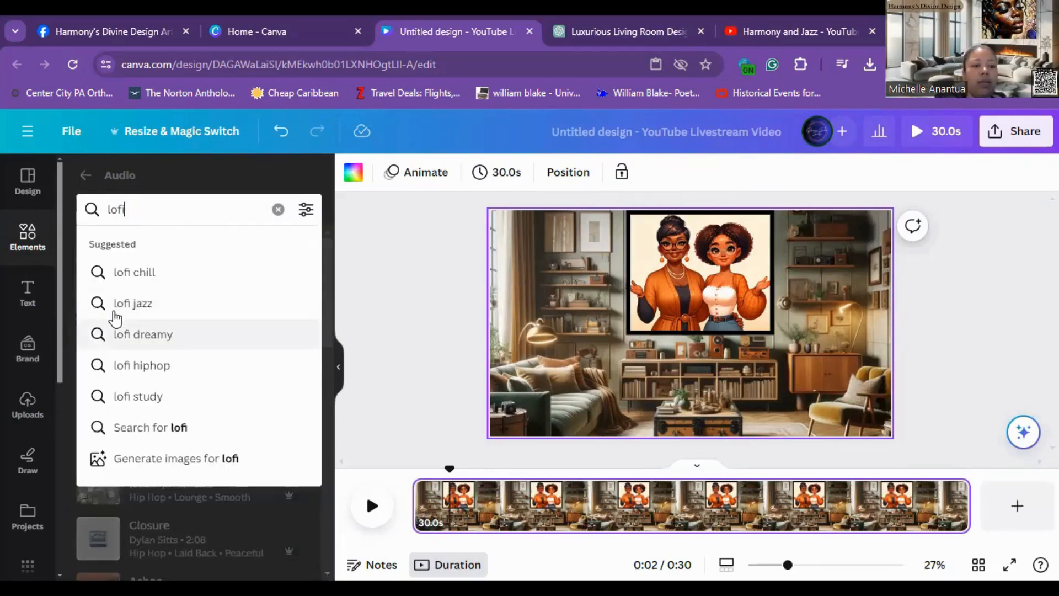
pyautogui.click(117, 303)
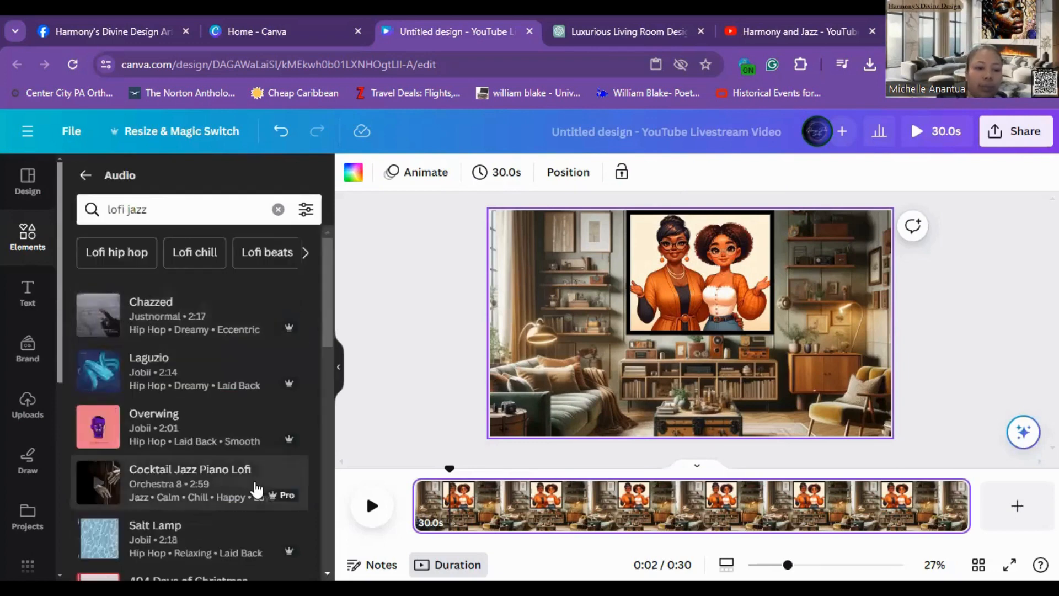
# Step: Preview a couple of tracks, add Laguzio as background audio, and align it to the start of the timeline
pyautogui.click(97, 317)
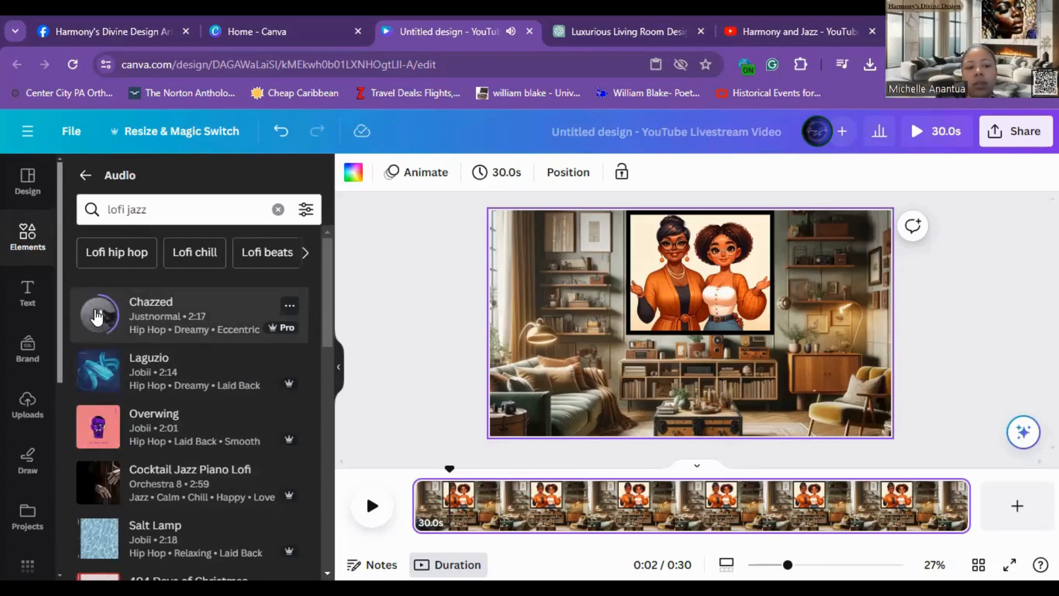
pyautogui.click(97, 317)
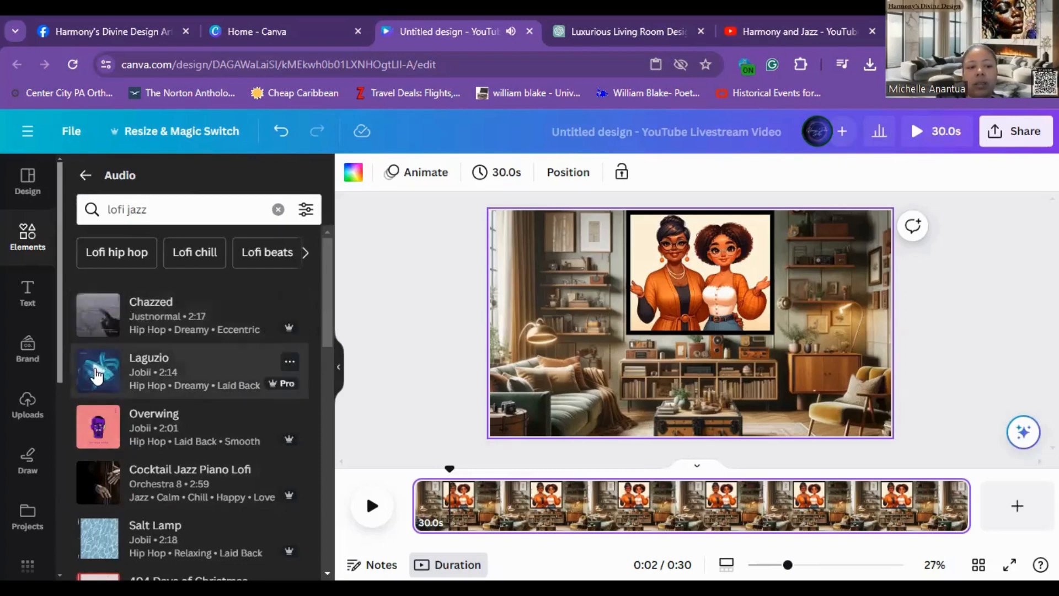
pyautogui.click(98, 375)
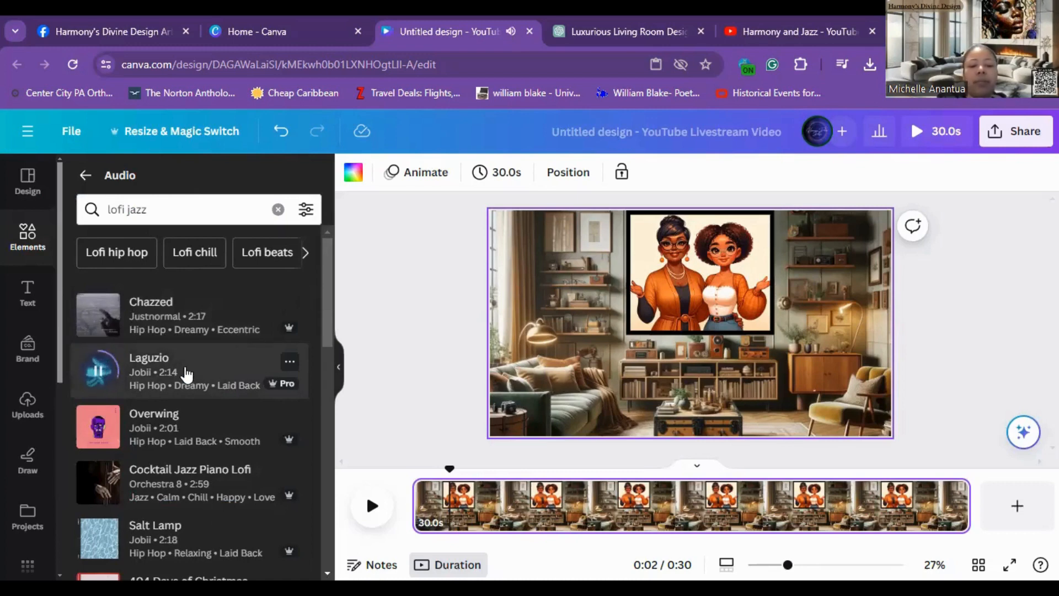
pyautogui.click(187, 373)
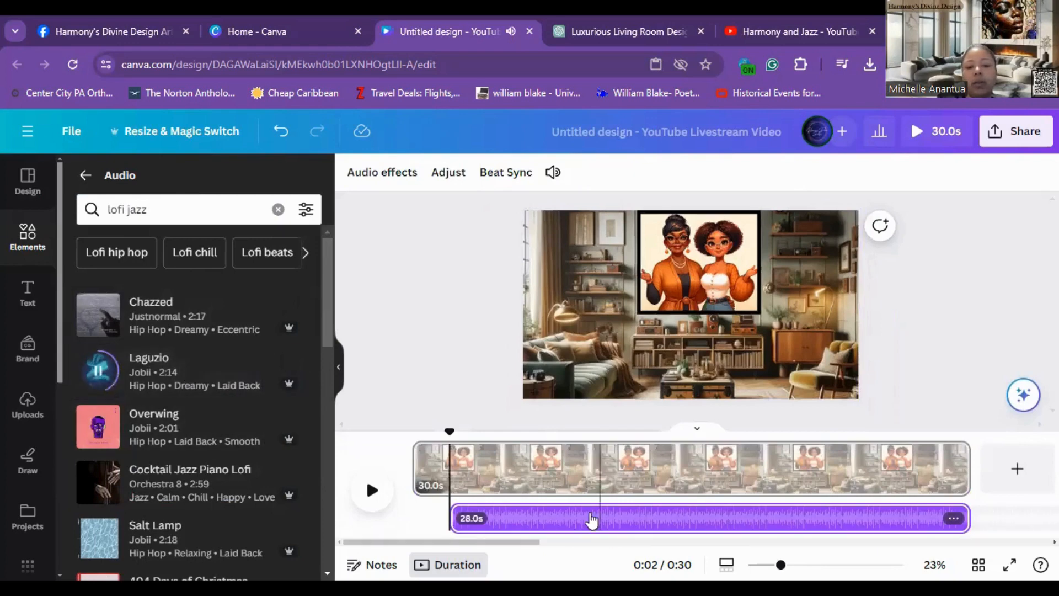
pyautogui.moveTo(550, 523); pyautogui.dragTo(529, 524)
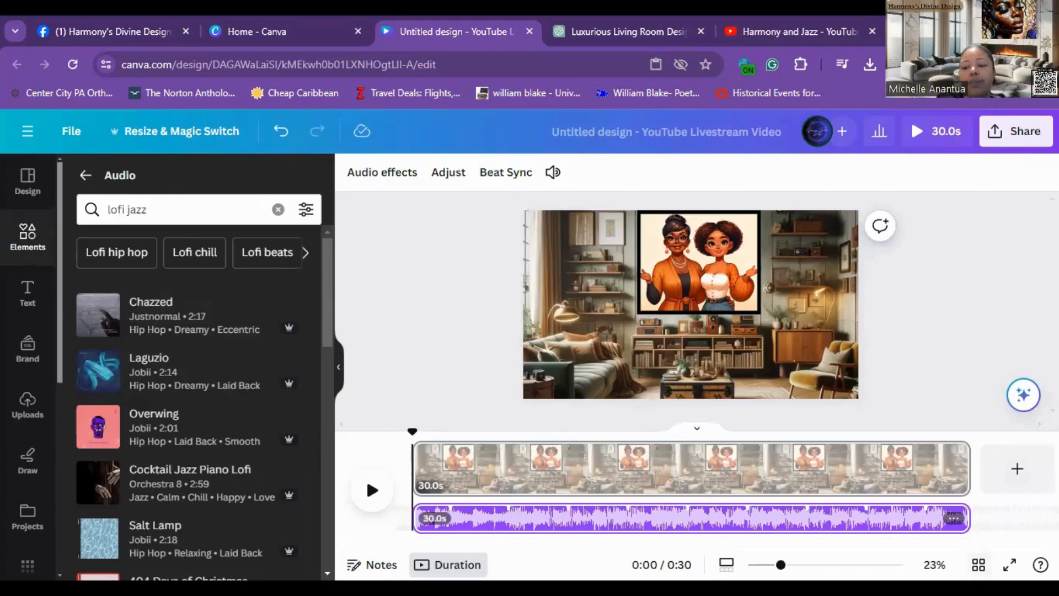
# Step: Duplicate the page twice to make three identical pages, then return to editing the first page
pyautogui.click(979, 565)
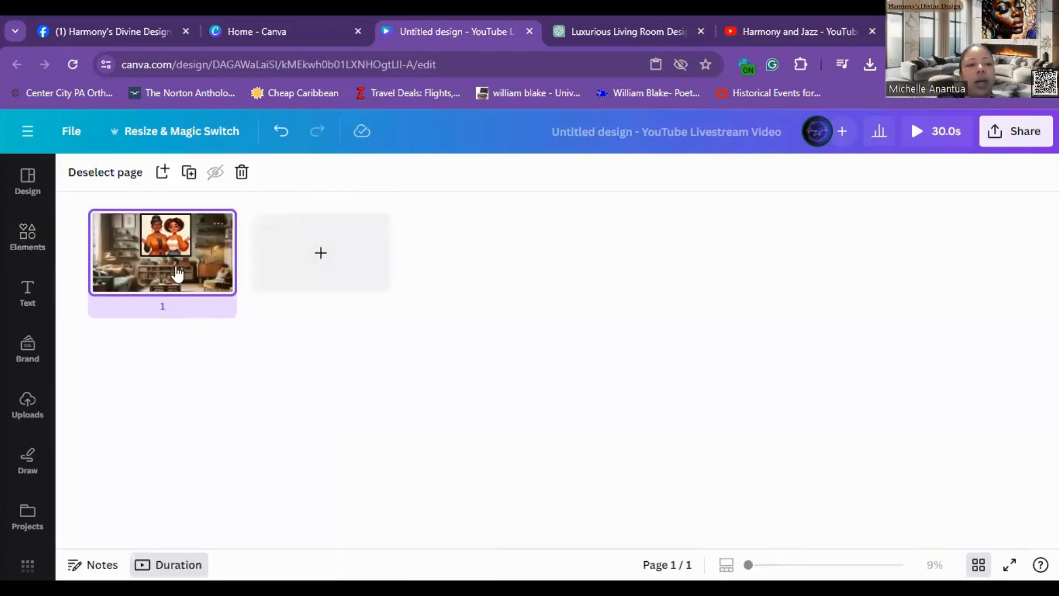
pyautogui.click(189, 172)
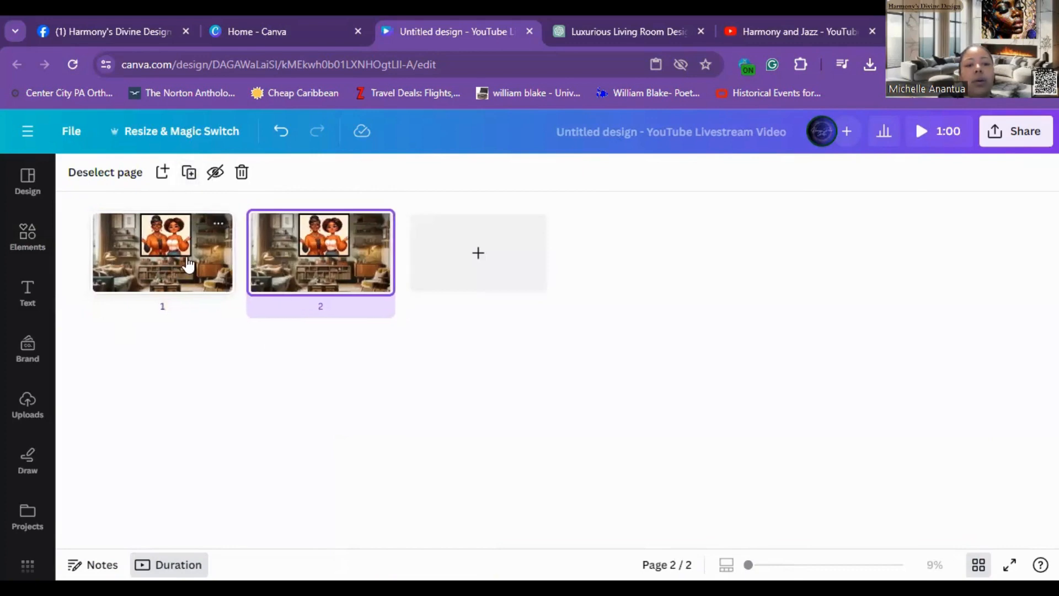
pyautogui.click(189, 172)
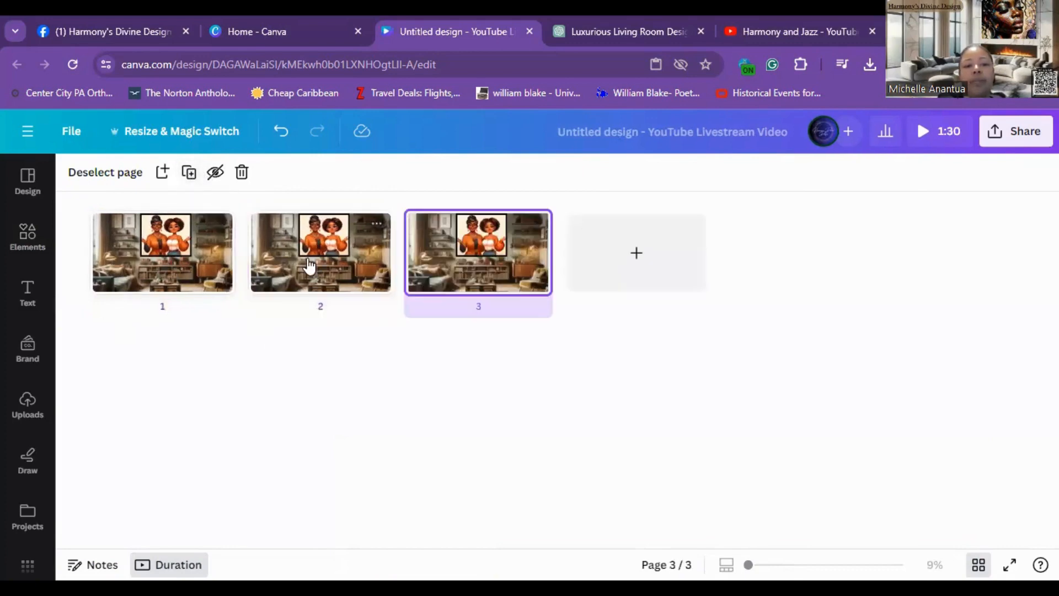
pyautogui.click(201, 269)
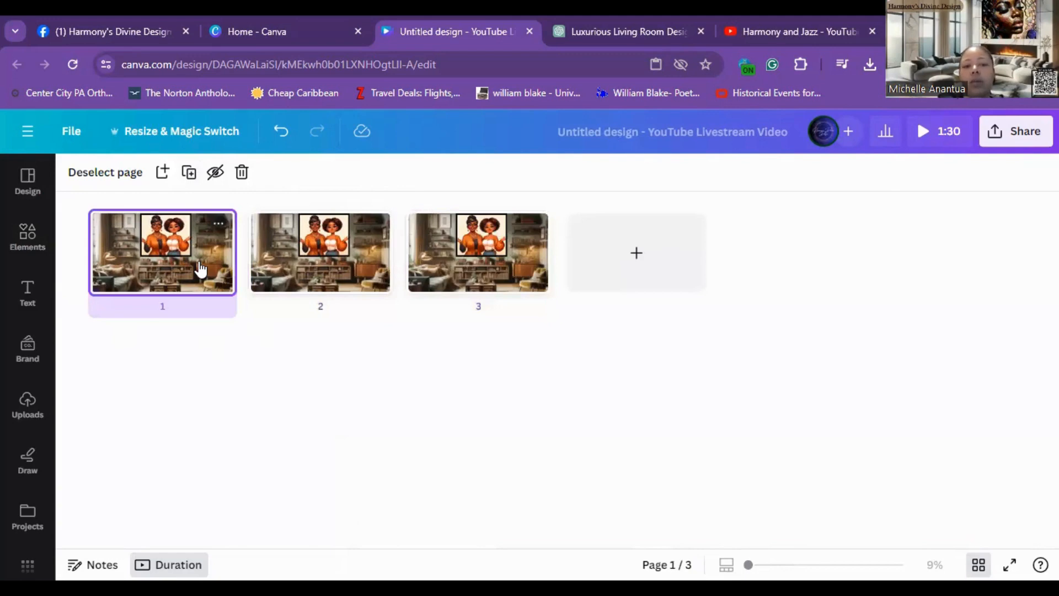
pyautogui.doubleClick(199, 268)
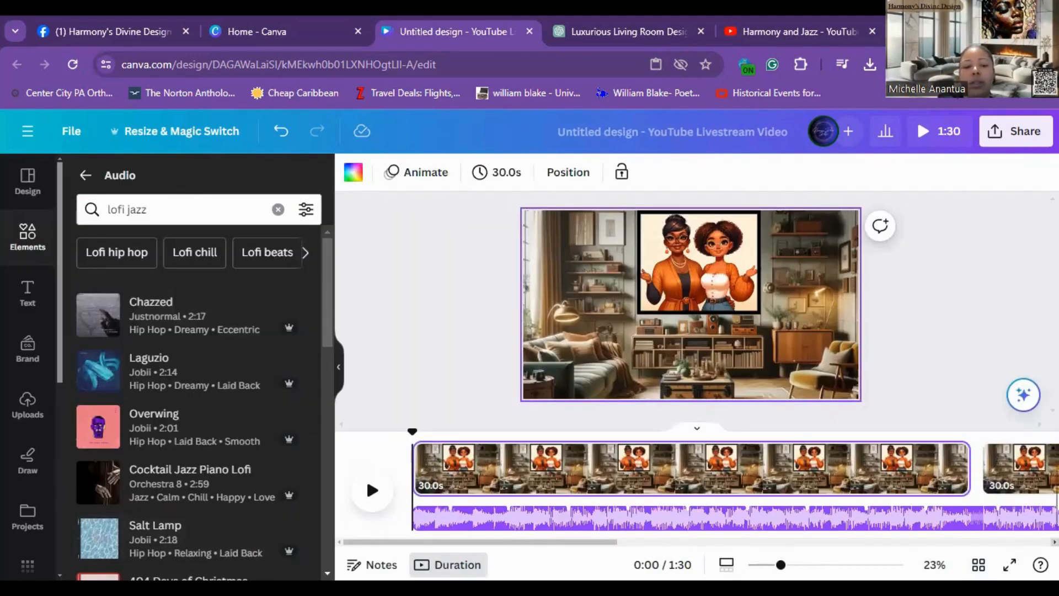
# Step: On the second page, detach the women's image from the frame and delete it
pyautogui.hscroll(3, 366, 475)
pyautogui.hscroll(5, 366, 475)
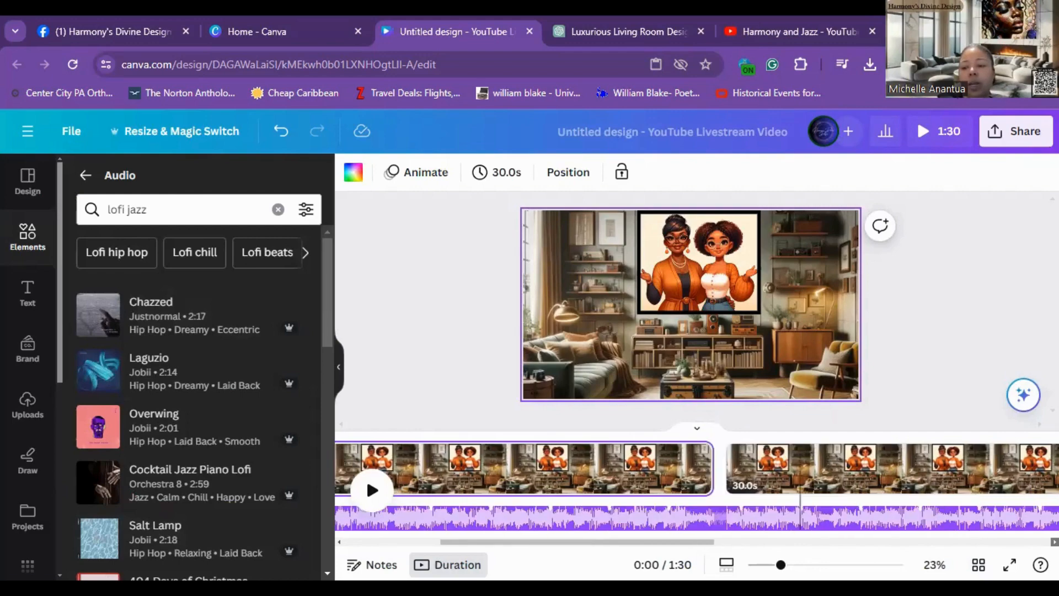
pyautogui.hscroll(4, 365, 475)
pyautogui.hscroll(5, 366, 475)
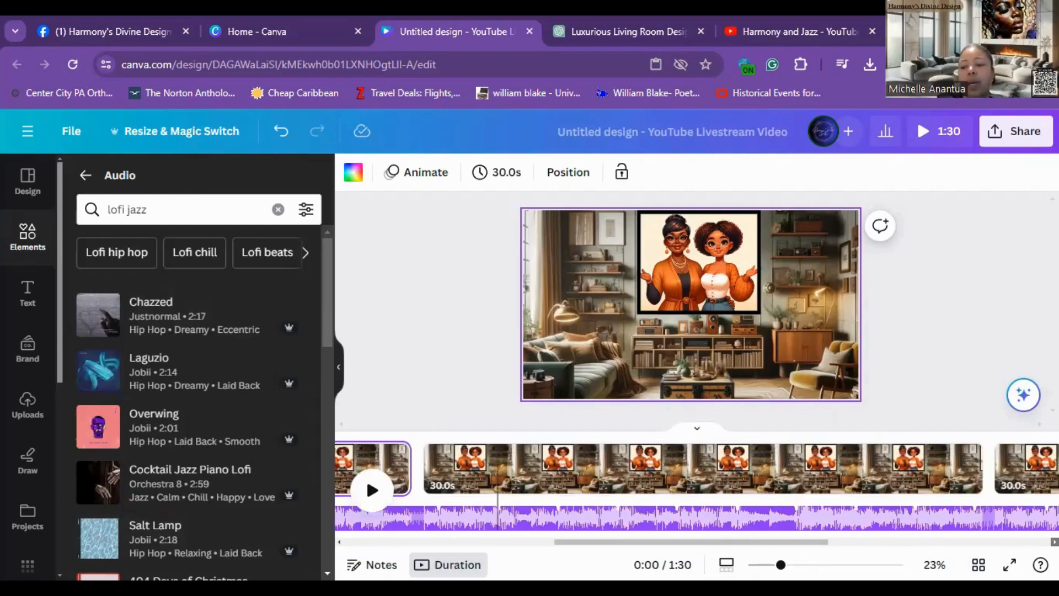
pyautogui.hscroll(4, 366, 475)
pyautogui.hscroll(6, 366, 475)
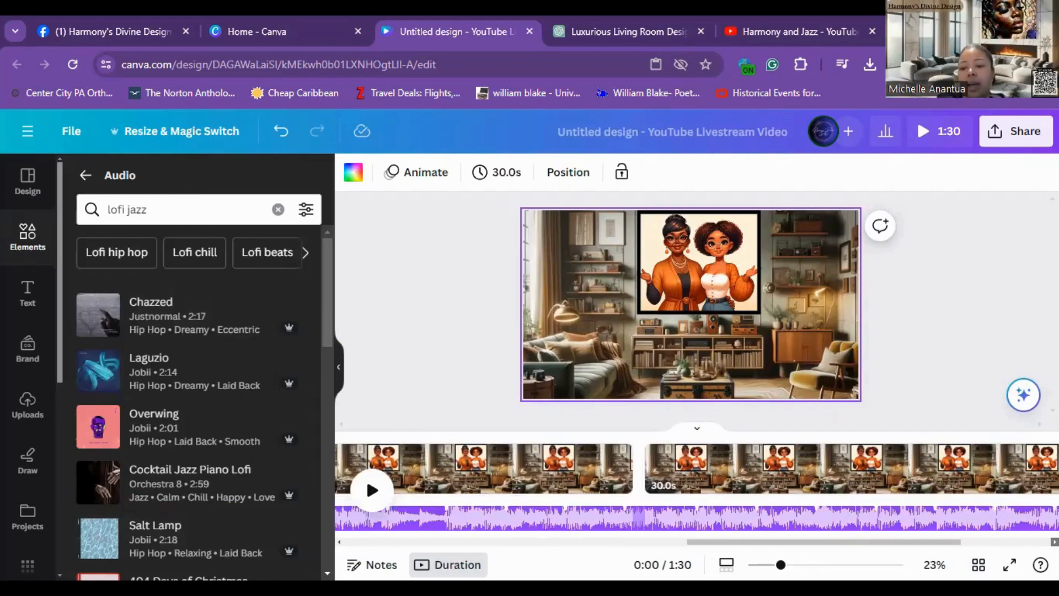
pyautogui.hscroll(7, 366, 475)
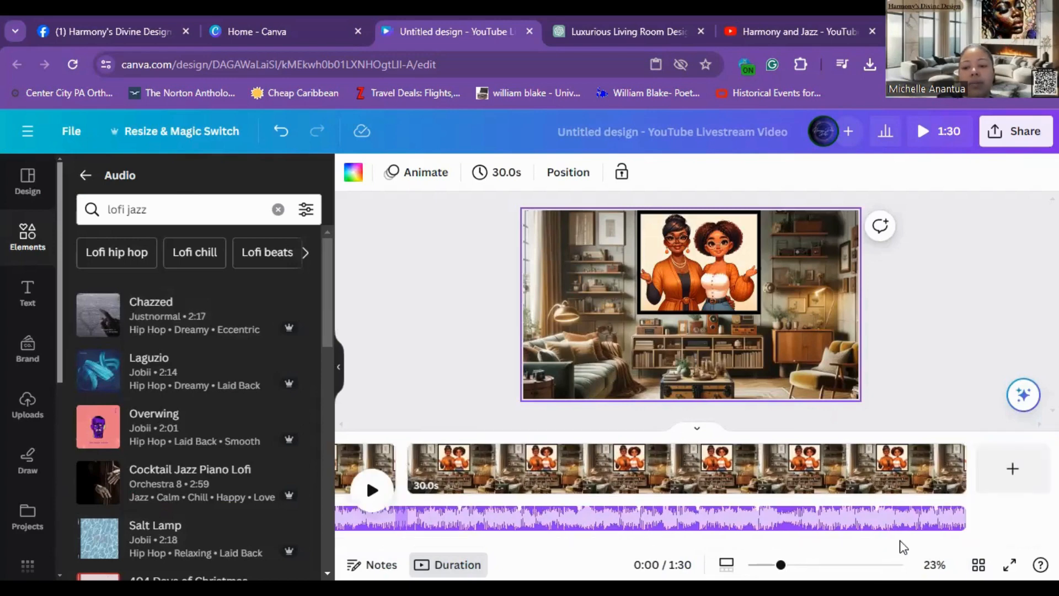
pyautogui.hscroll(-5, 628, 469)
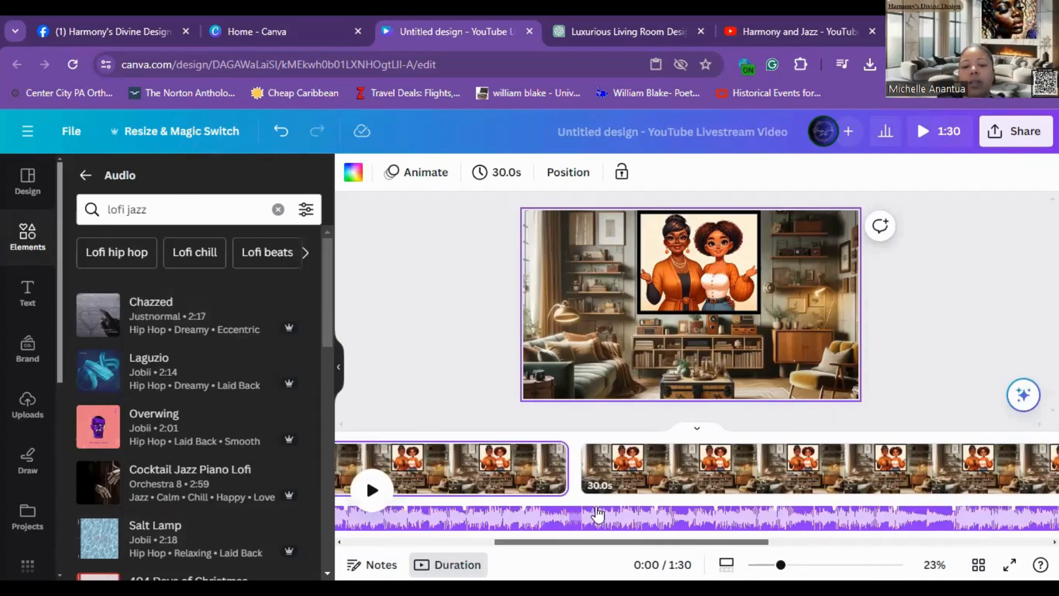
pyautogui.click(628, 463)
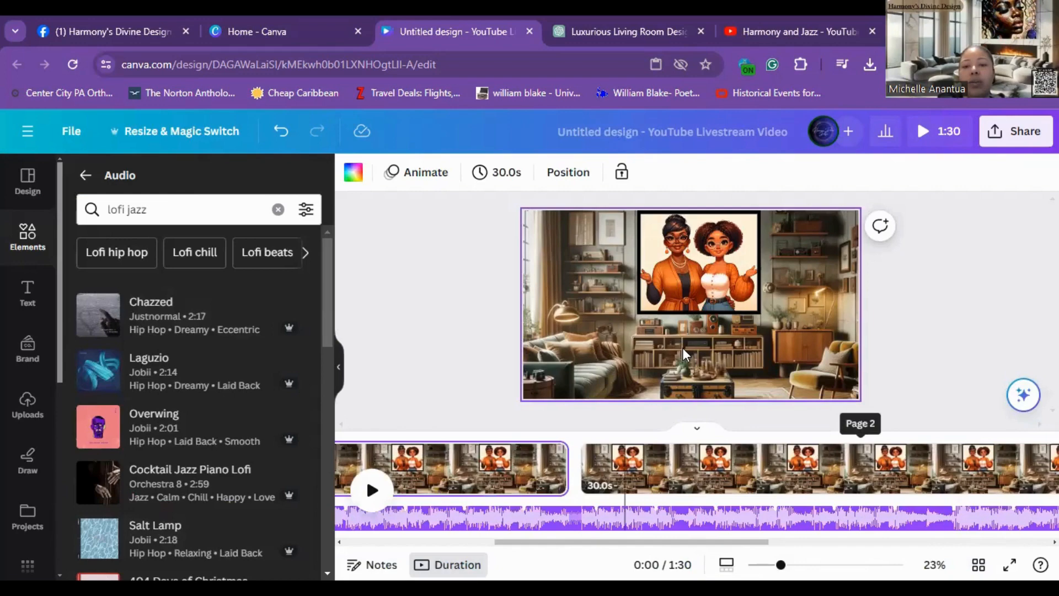
pyautogui.click(706, 250)
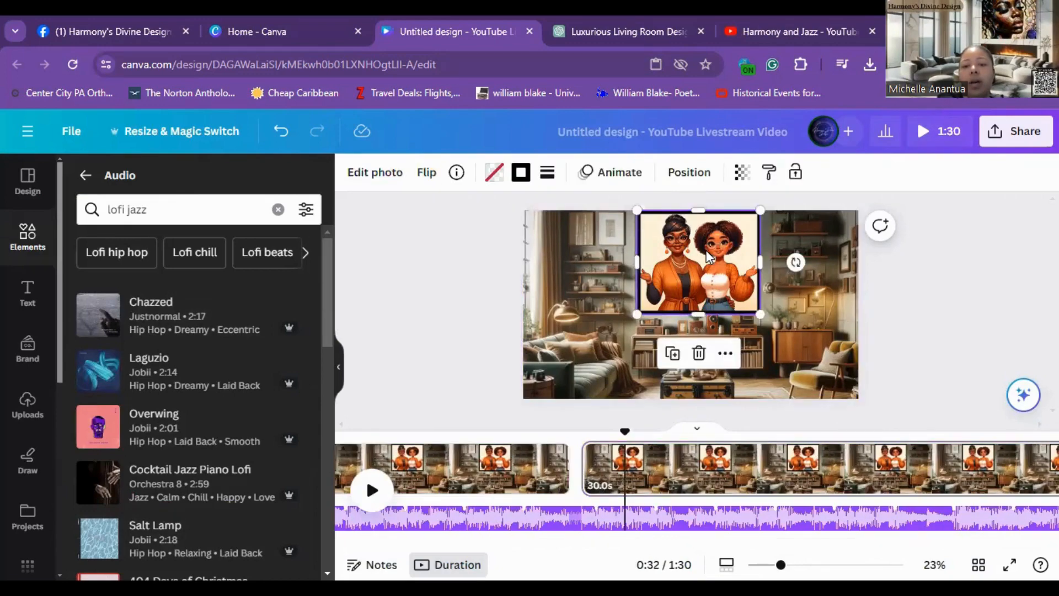
pyautogui.rightClick(707, 250)
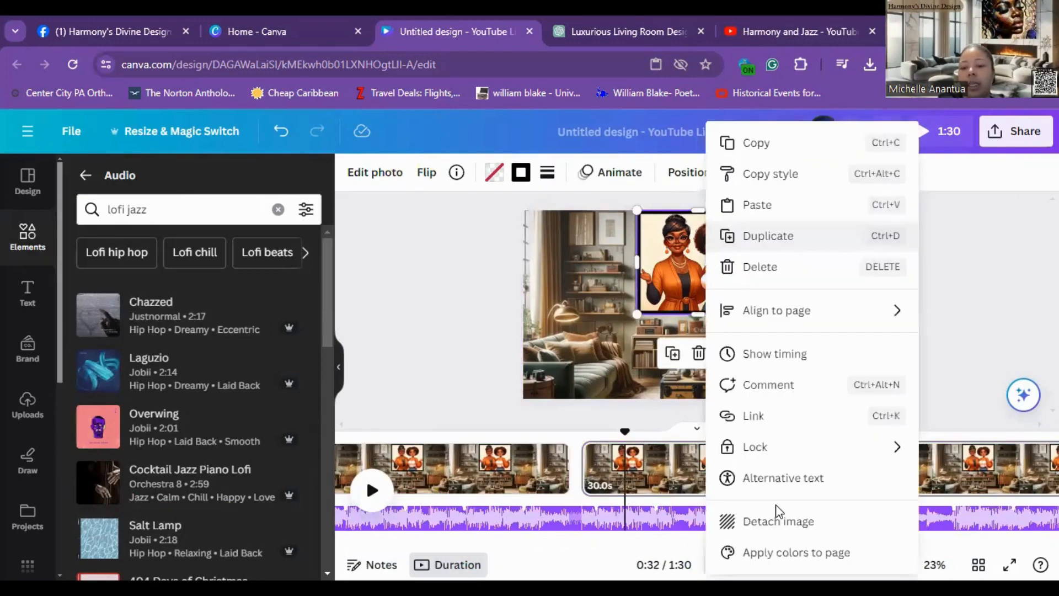
pyautogui.click(784, 533)
pyautogui.press('Delete')
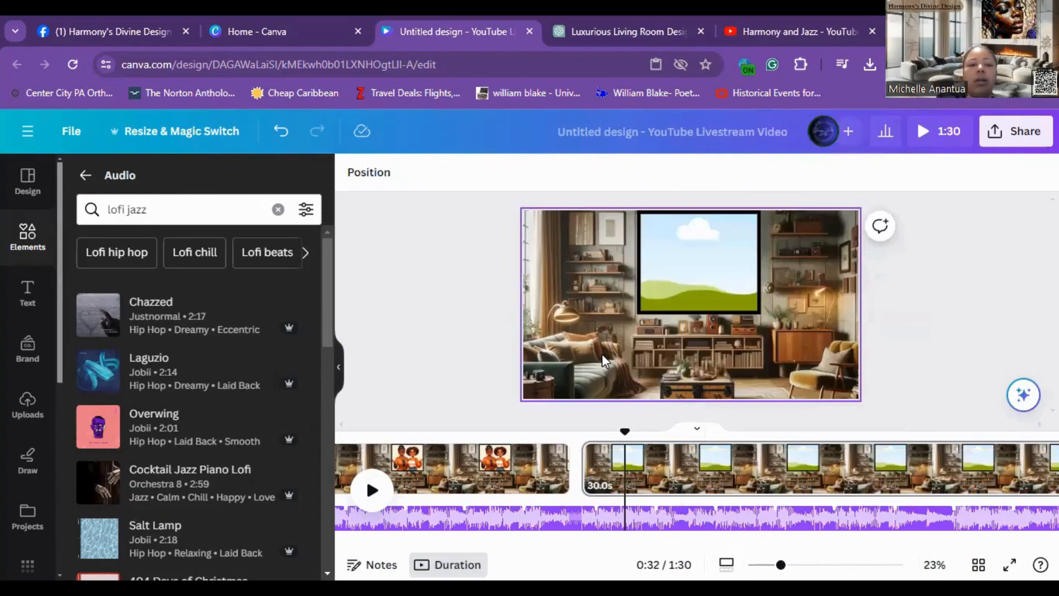
# Step: Place the uploaded image of the man in the blue suit into the empty frame on page two
pyautogui.click(27, 405)
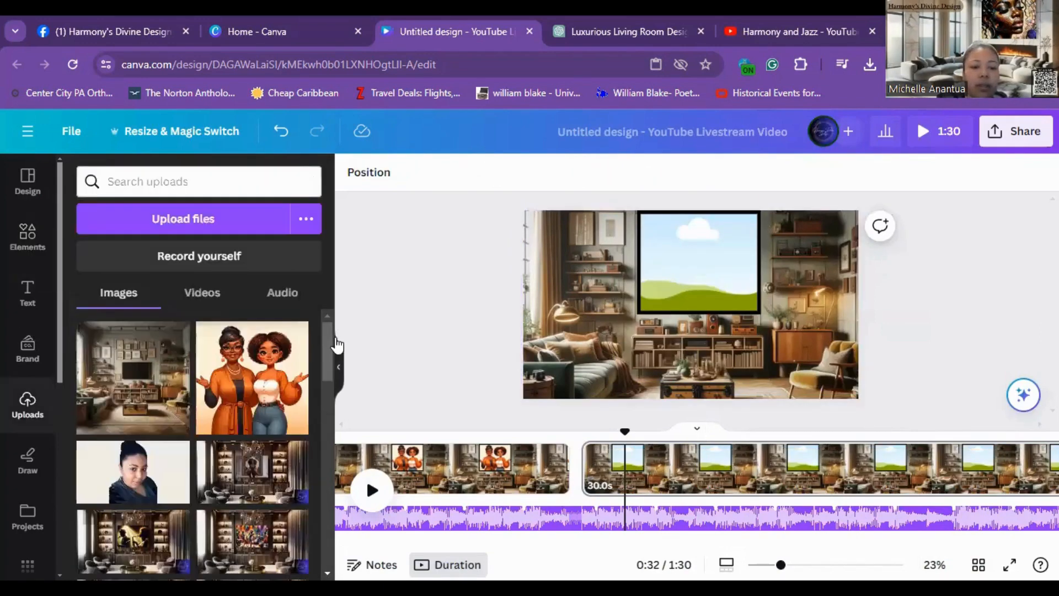
pyautogui.scroll(-5, 329, 412)
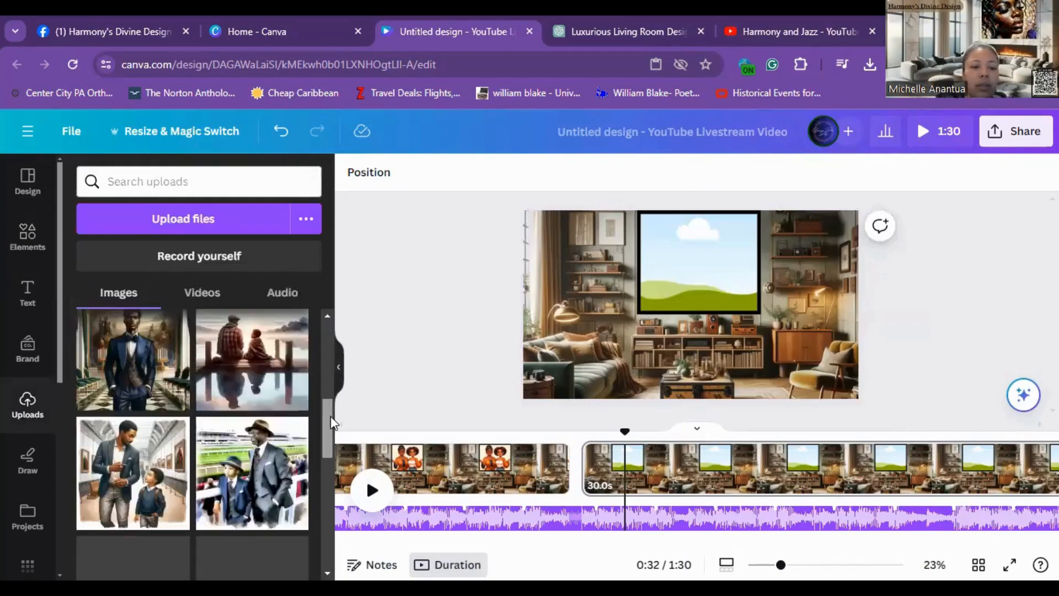
pyautogui.click(133, 350)
pyautogui.moveTo(740, 298); pyautogui.dragTo(747, 266)
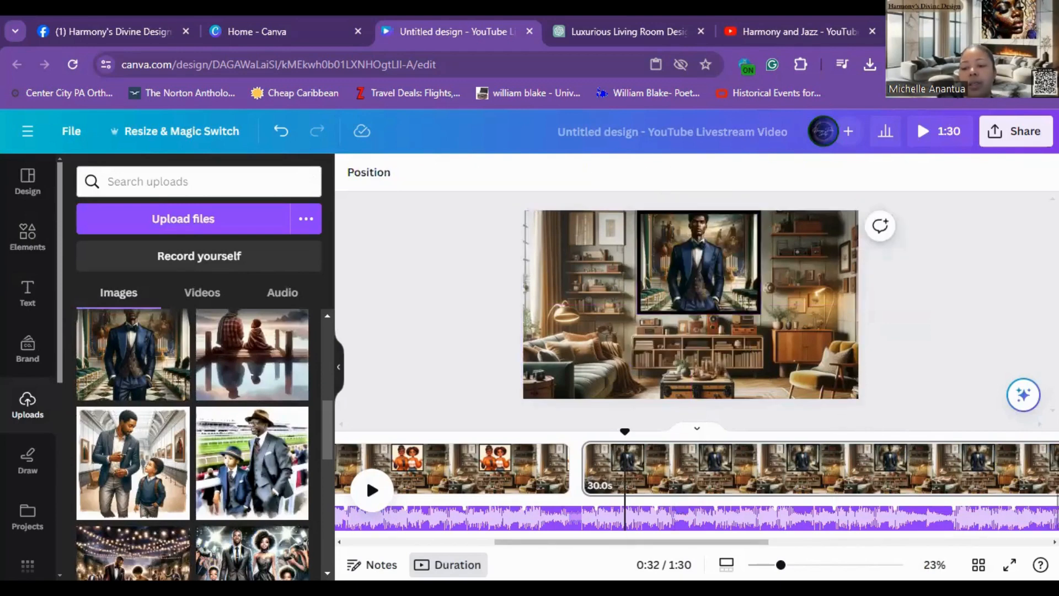
pyautogui.hscroll(3, 697, 486)
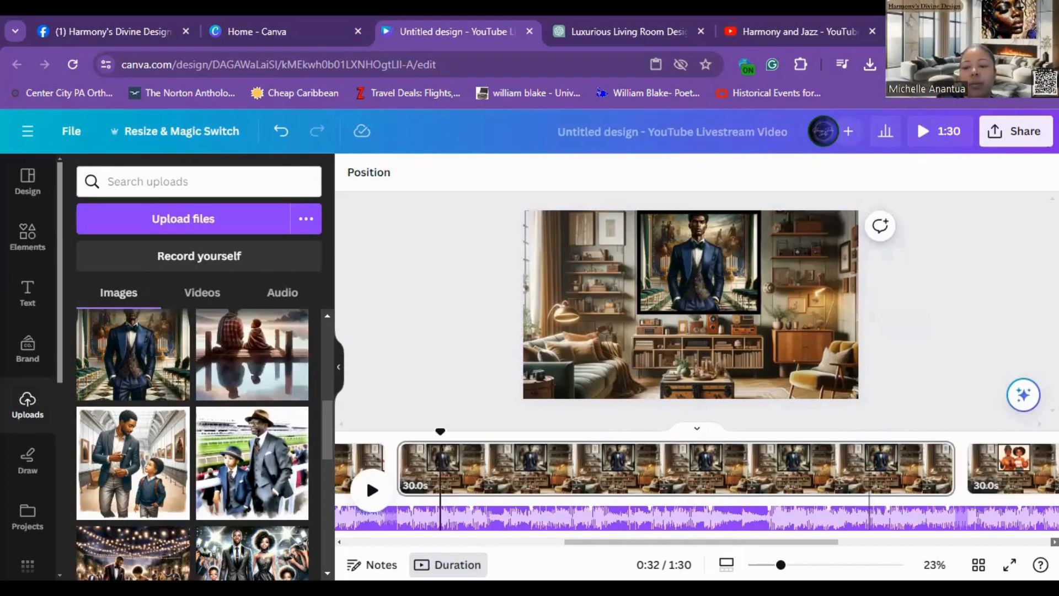
pyautogui.hscroll(3, 697, 469)
pyautogui.hscroll(1, 697, 469)
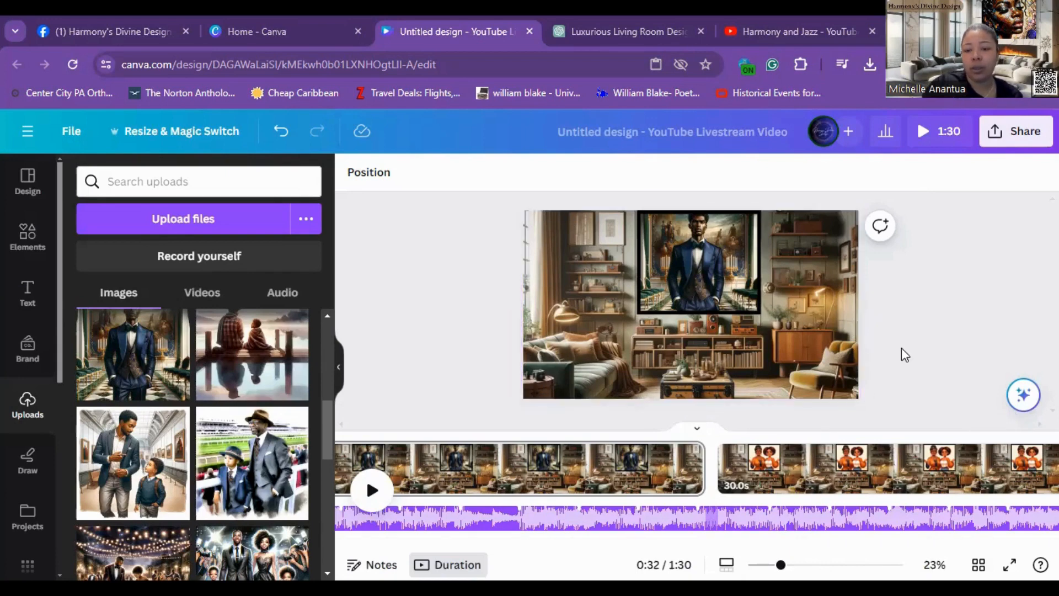
# Step: On the third page, detach and delete the women's image from the frame, then place the racetrack image of the man and boy into it
pyautogui.click(761, 456)
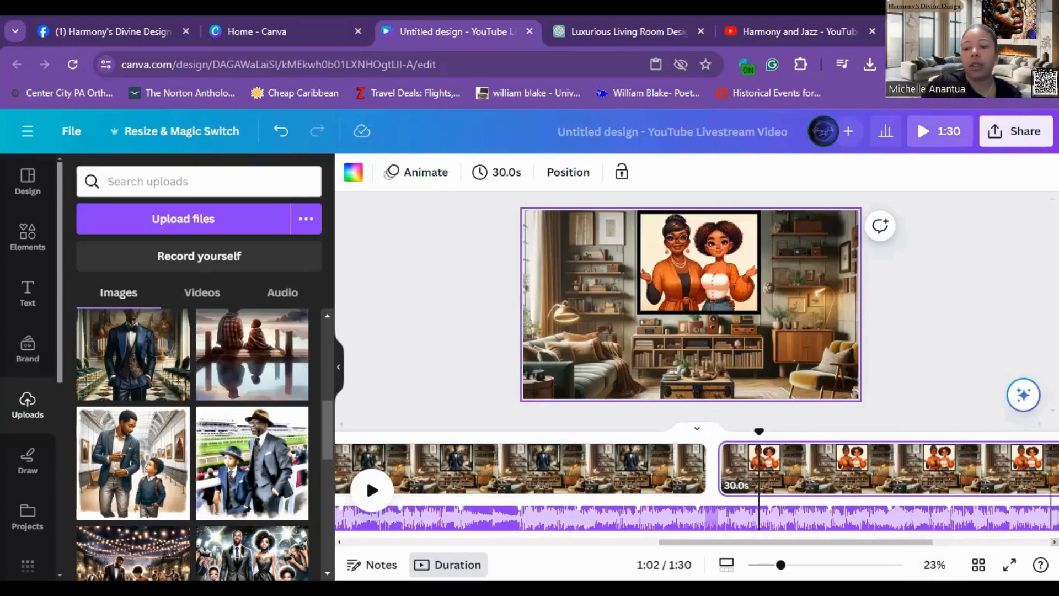
pyautogui.hscroll(2, 366, 476)
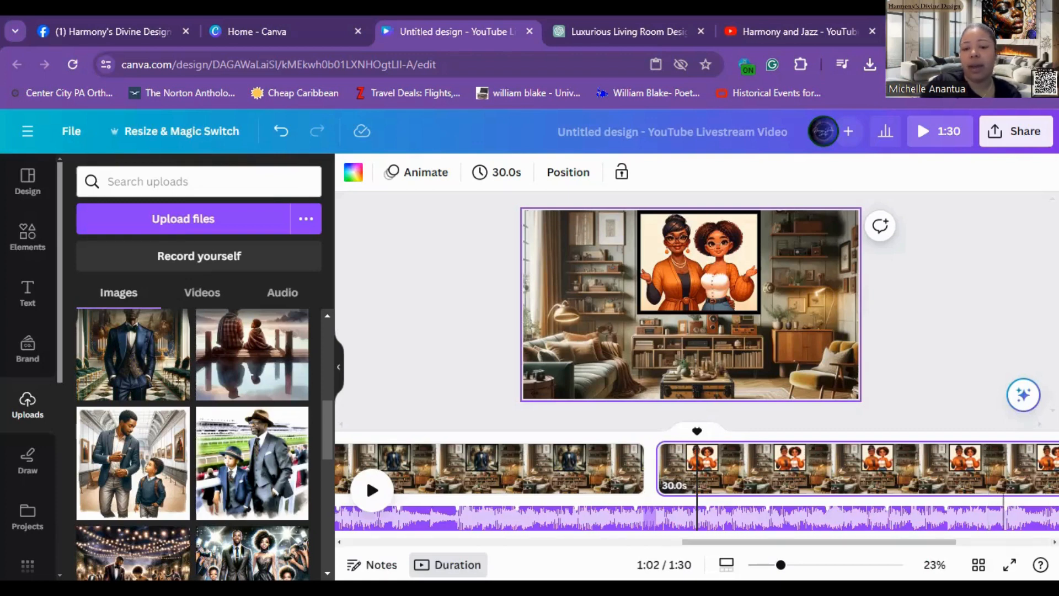
pyautogui.click(697, 269)
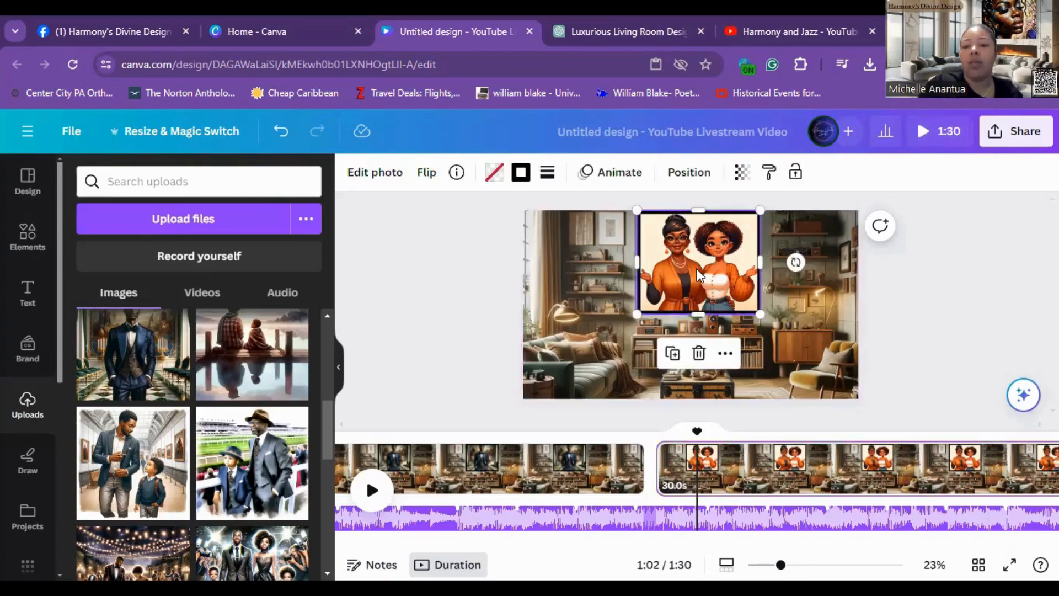
pyautogui.rightClick(697, 269)
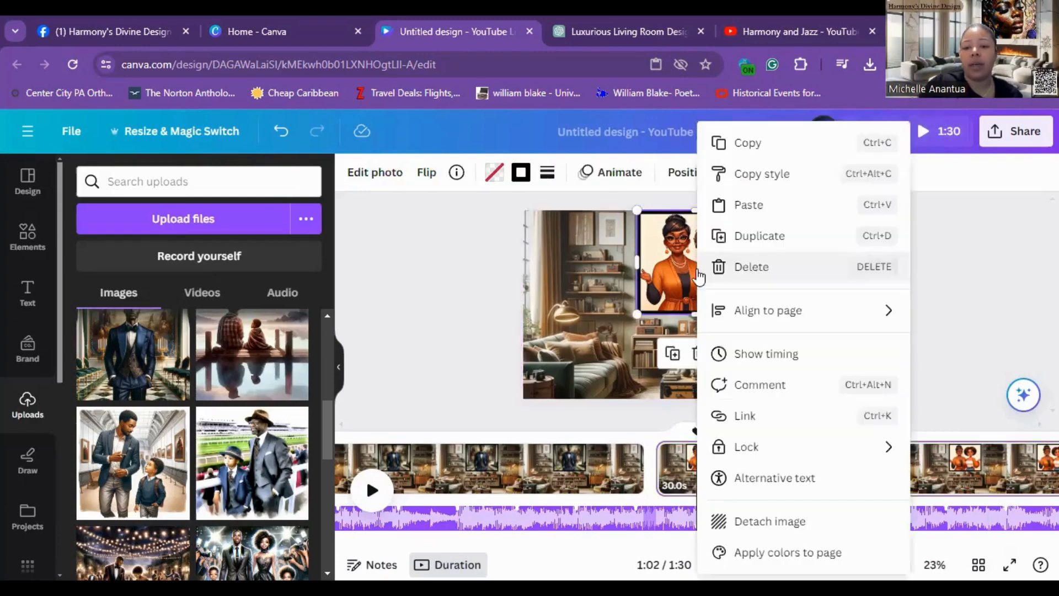
pyautogui.click(758, 522)
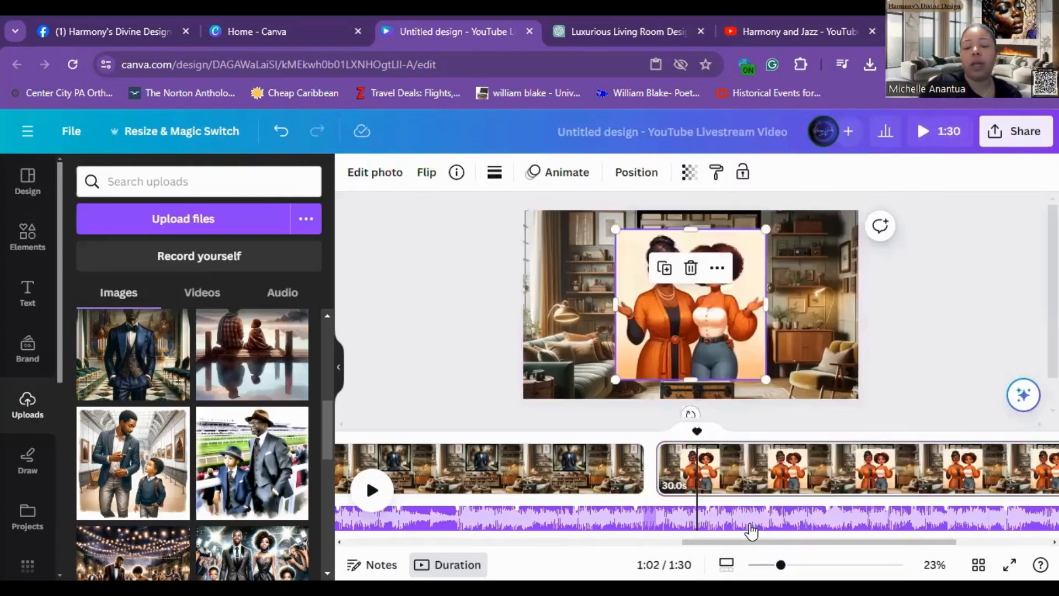
pyautogui.click(691, 268)
pyautogui.moveTo(255, 489); pyautogui.dragTo(692, 266)
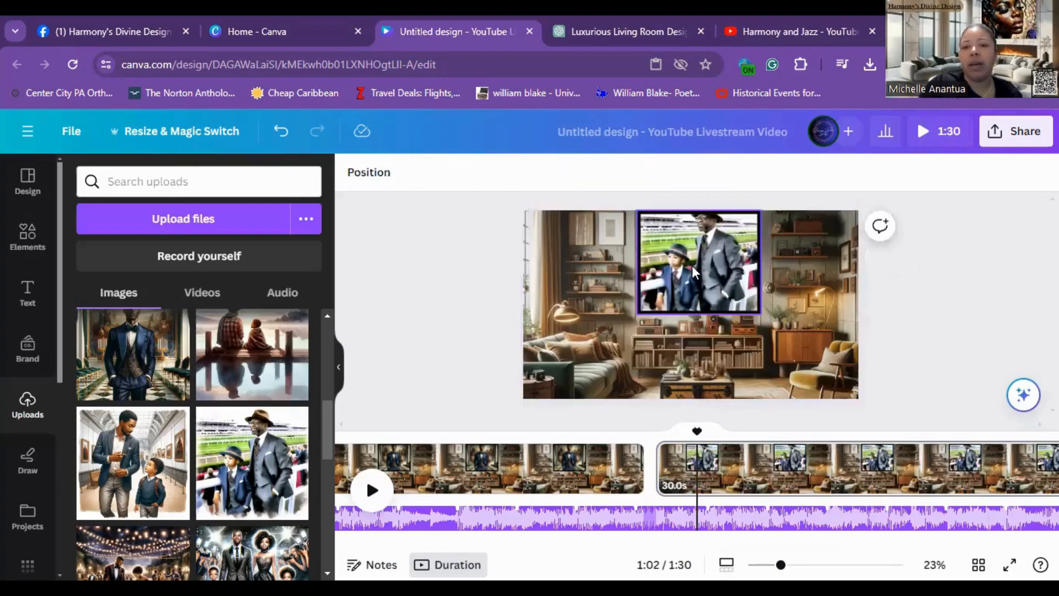
pyautogui.click(836, 45)
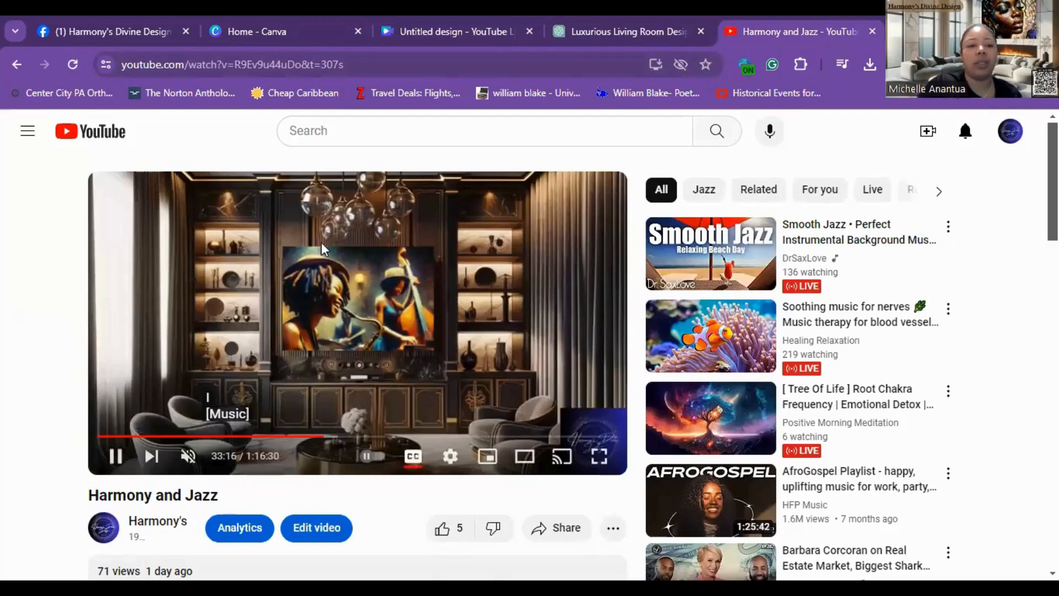
pyautogui.click(424, 38)
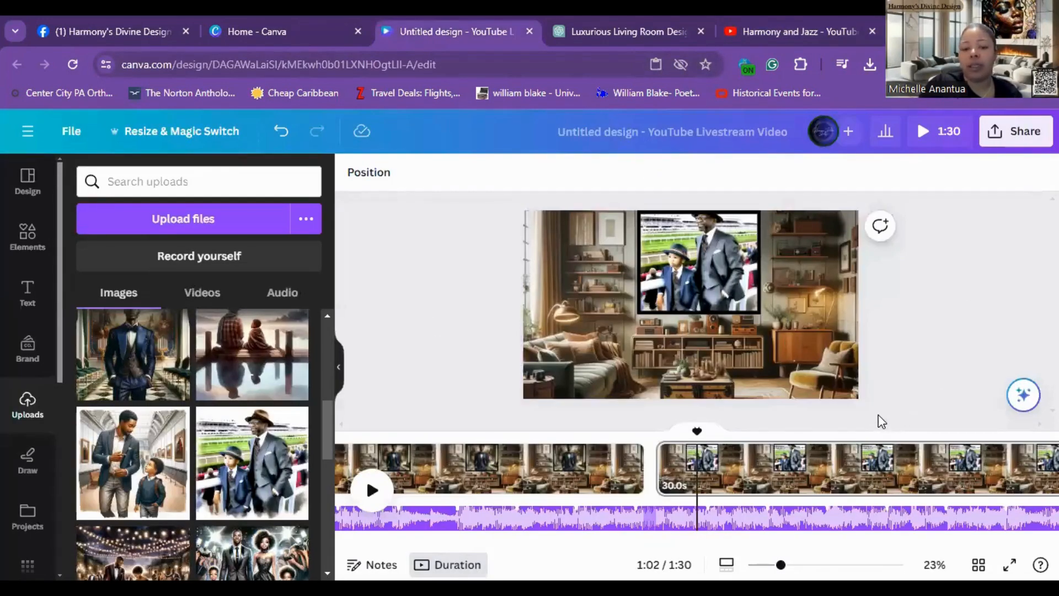
# Step: Add a Match & Move transition after the first page and apply it between all pages
pyautogui.moveTo(719, 543); pyautogui.dragTo(361, 544)
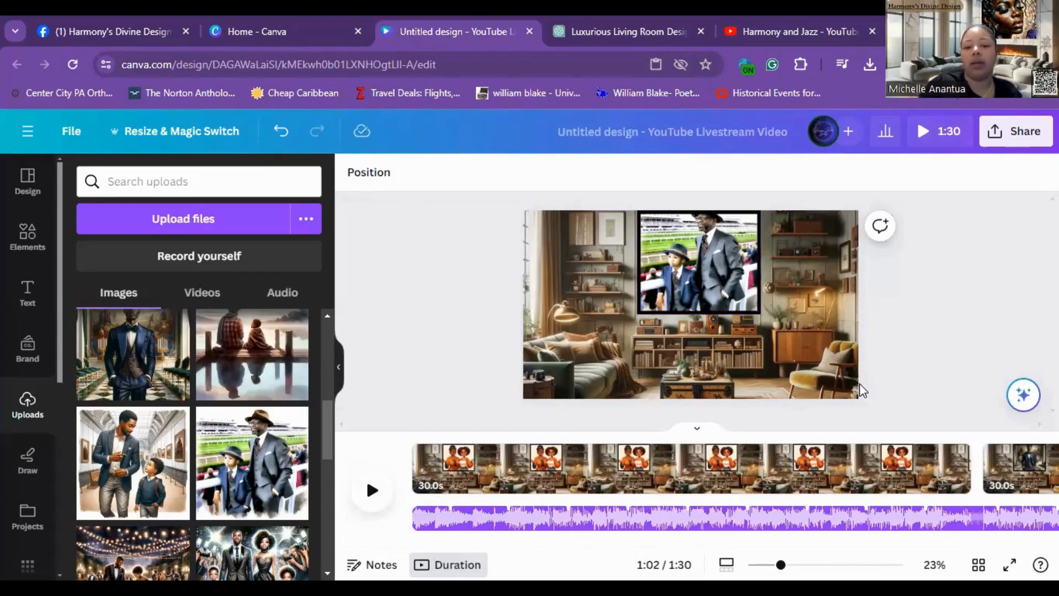
pyautogui.moveTo(981, 480)
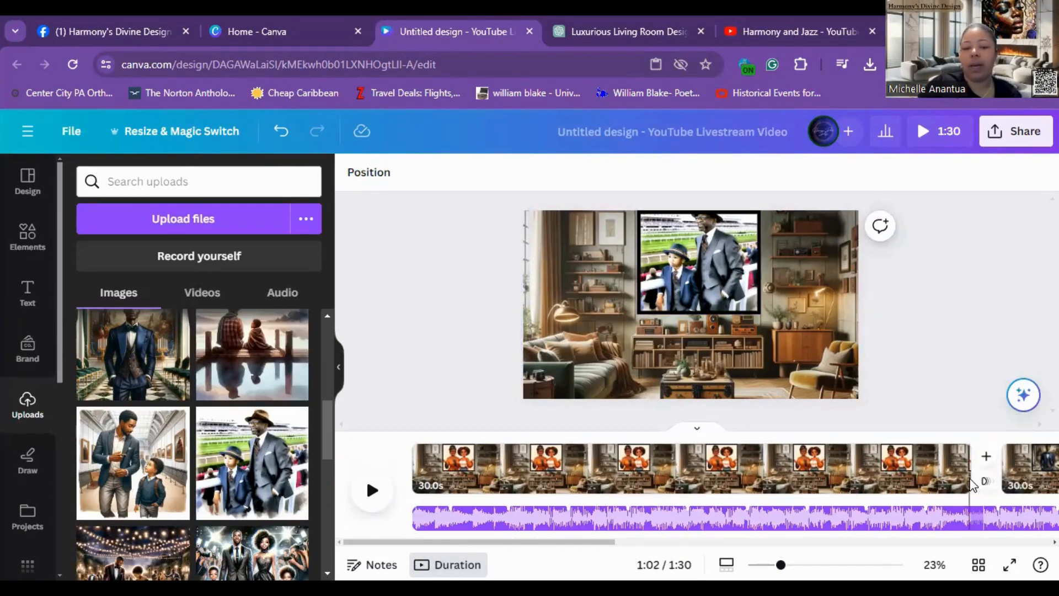
pyautogui.click(985, 484)
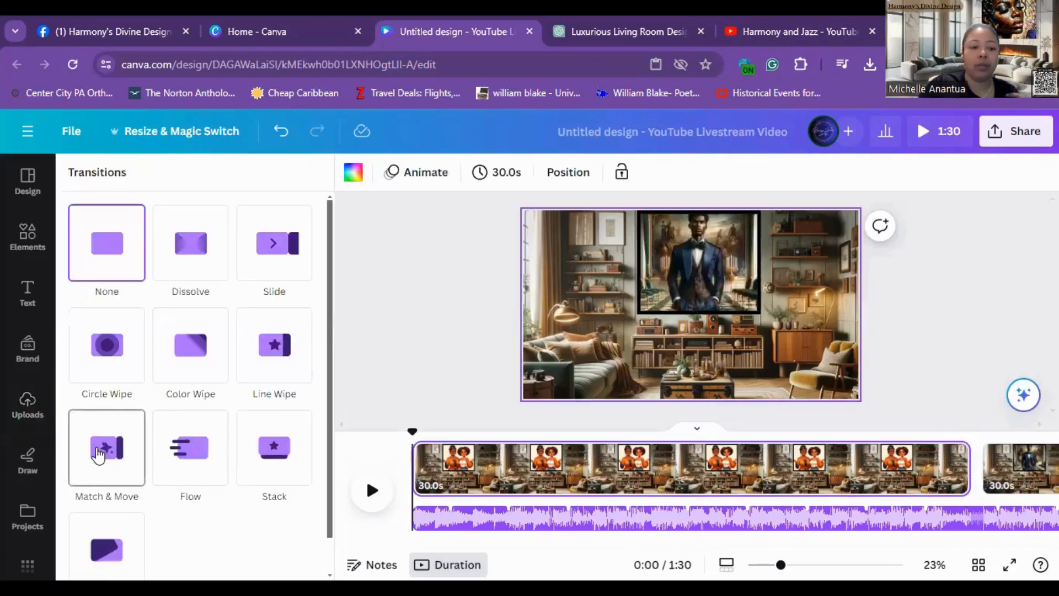
pyautogui.click(104, 452)
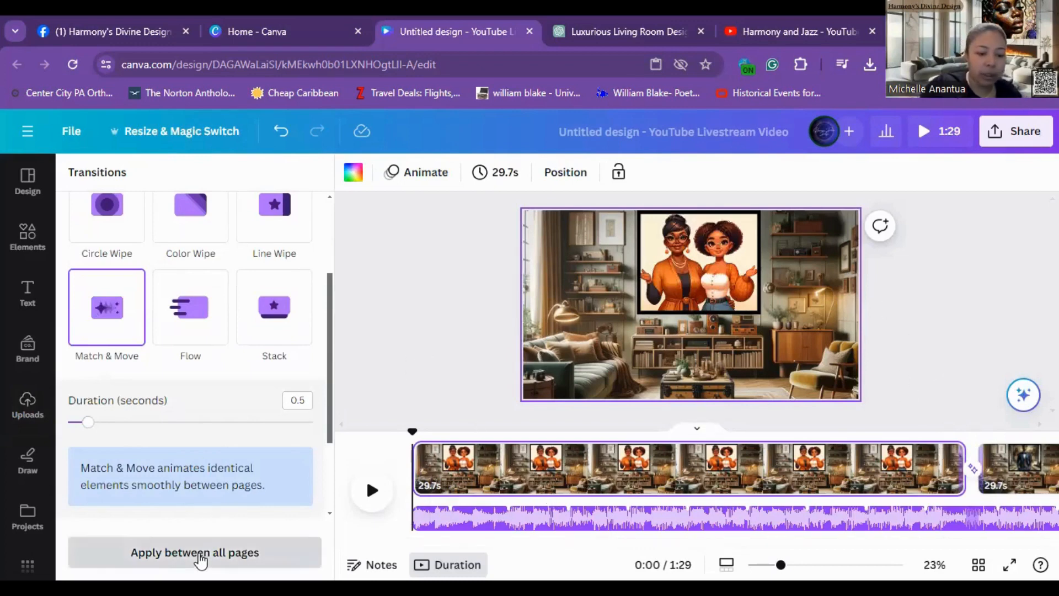
pyautogui.click(201, 560)
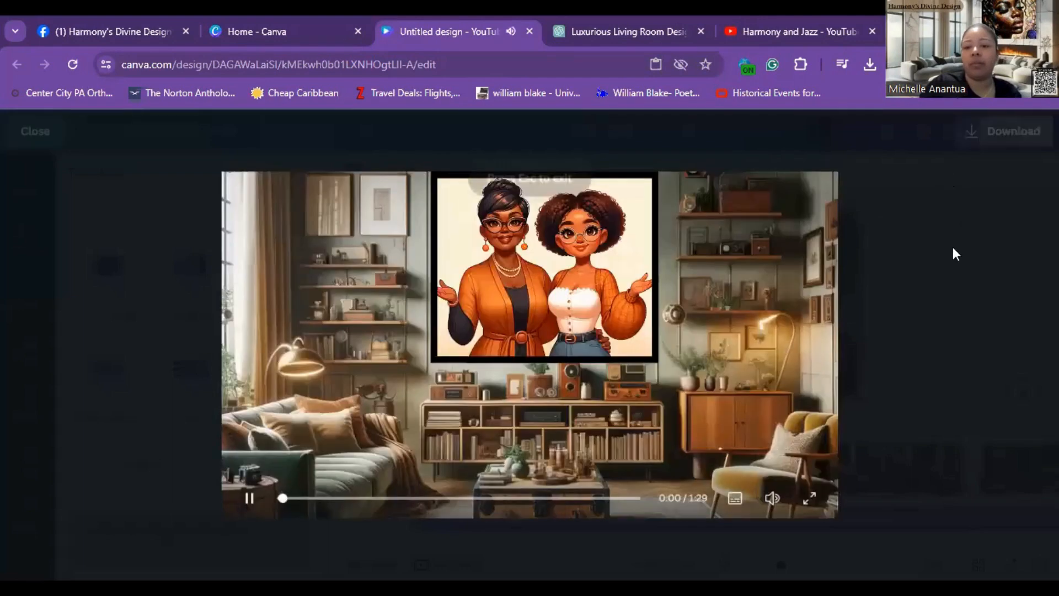
# Step: Play the video preview full screen to review the pages and transitions, then close the preview
pyautogui.click(810, 498)
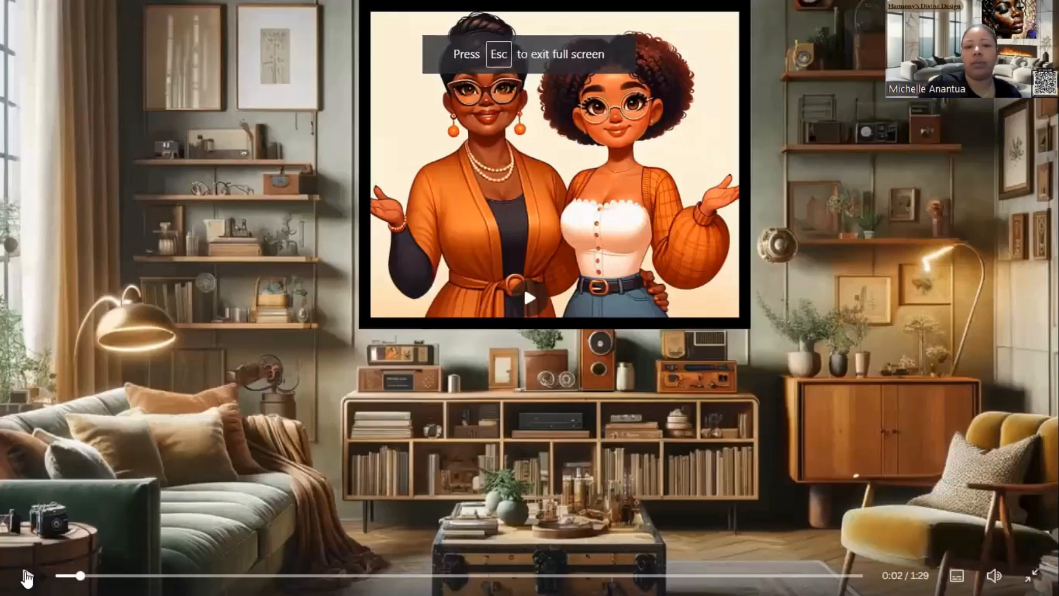
pyautogui.click(26, 579)
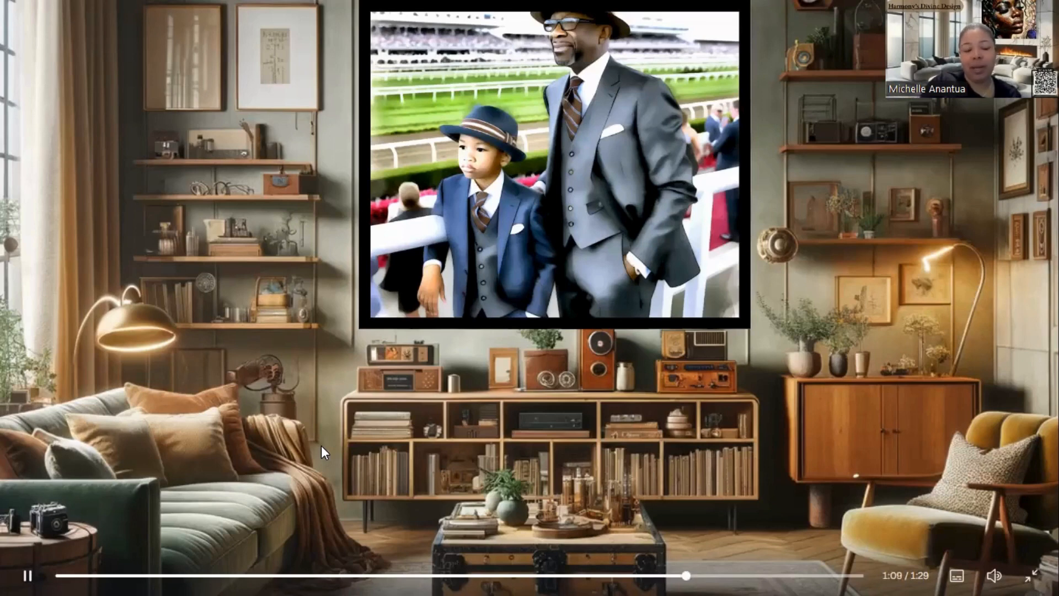
pyautogui.click(29, 578)
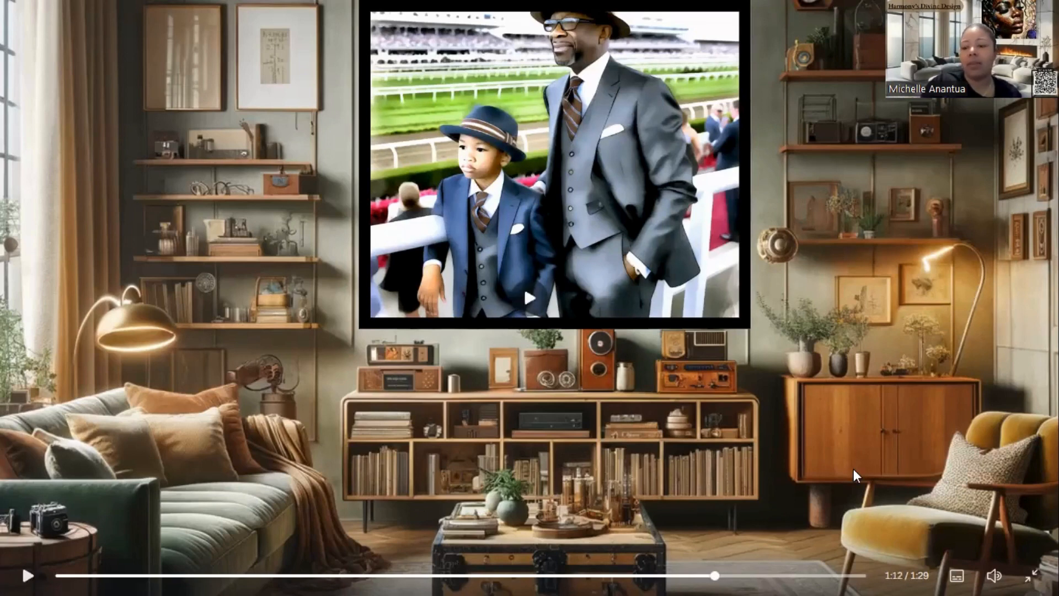
pyautogui.click(1030, 578)
pyautogui.click(254, 501)
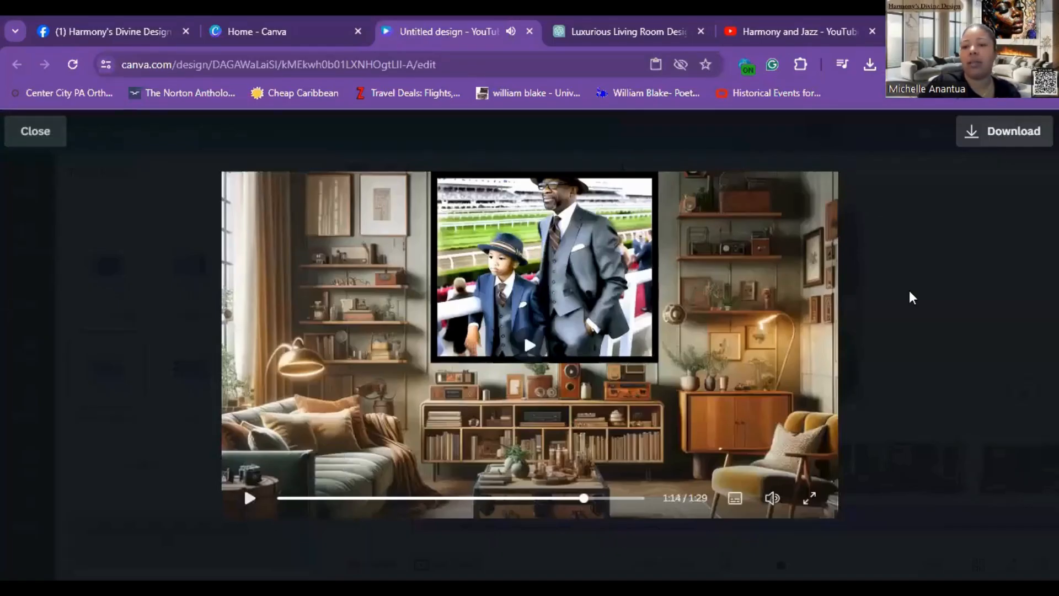
pyautogui.press('Escape')
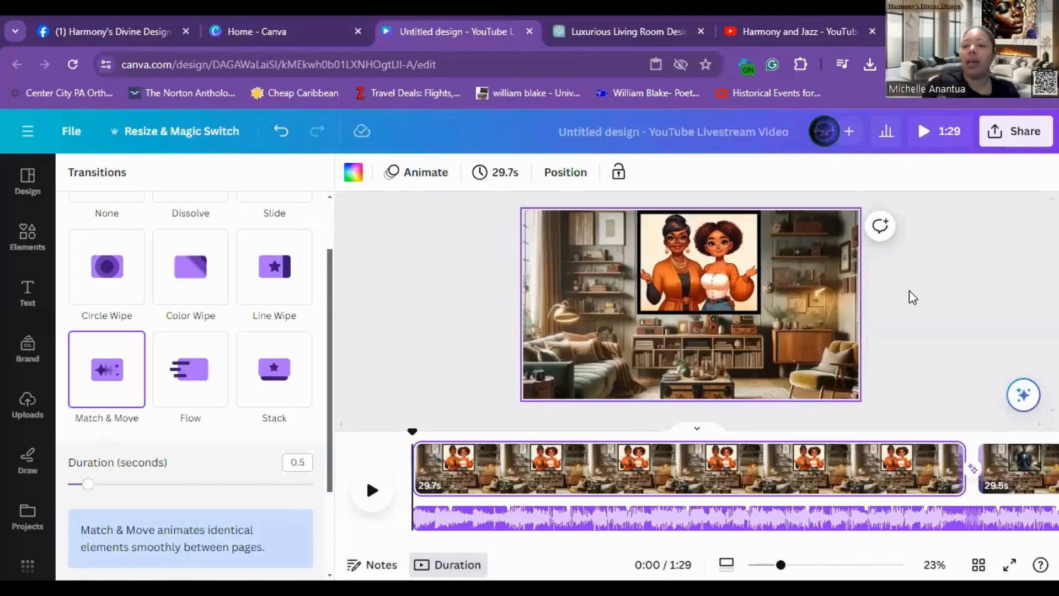